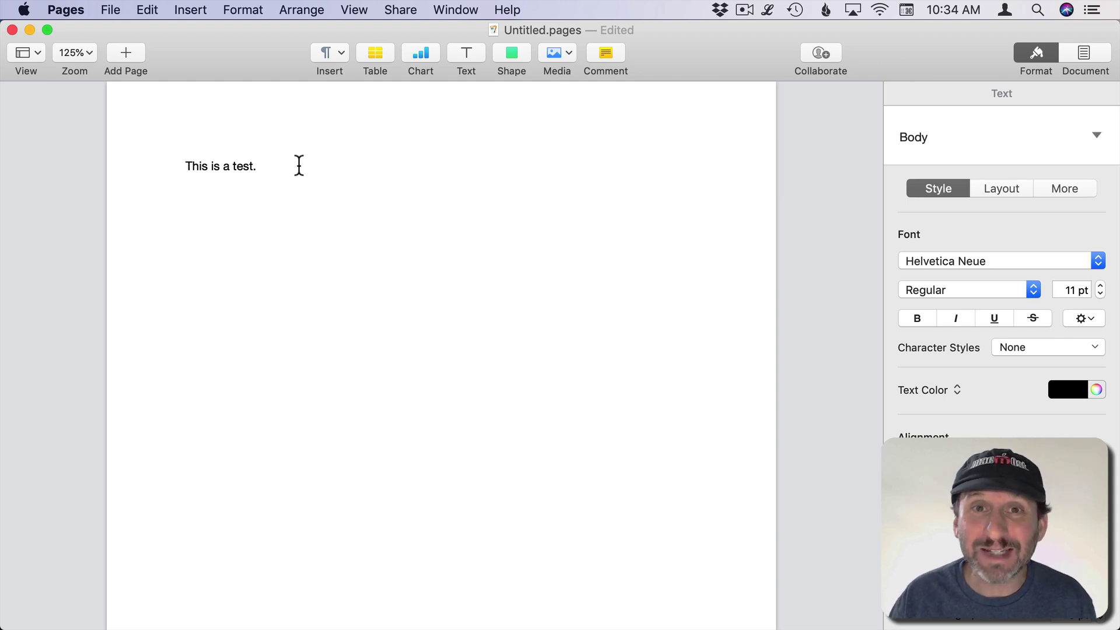
Open the Save sheet from the File menu, expand and collapse it, then cancel it with Command-Period
{"action": "left_click", "coordinate": [113, 10]}
{"action": "left_click", "coordinate": [128, 107]}
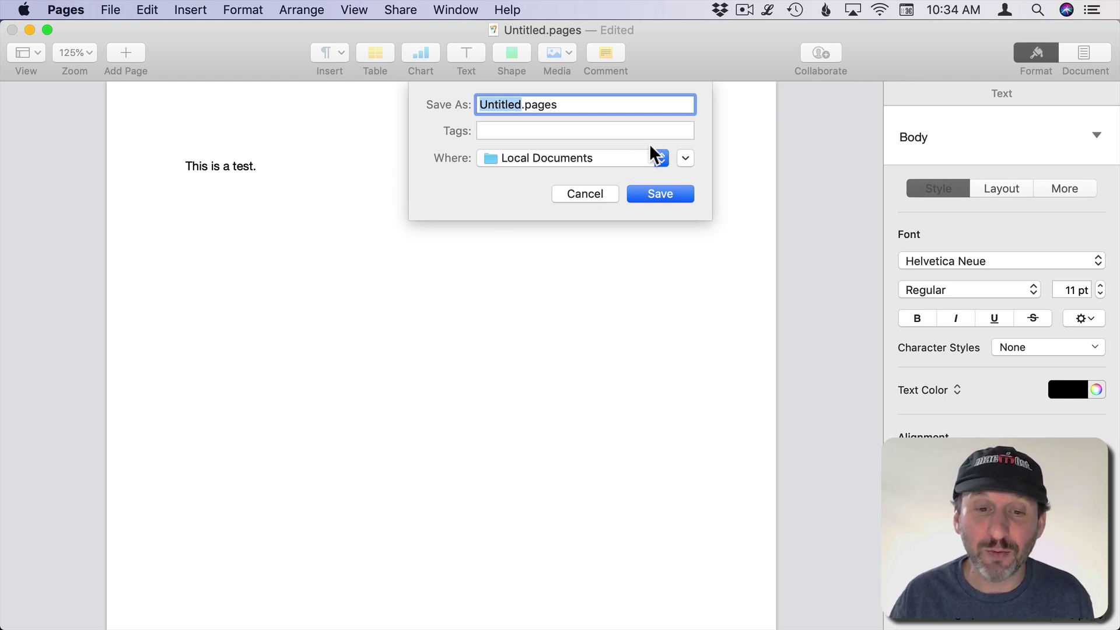
{"action": "left_click", "coordinate": [687, 156]}
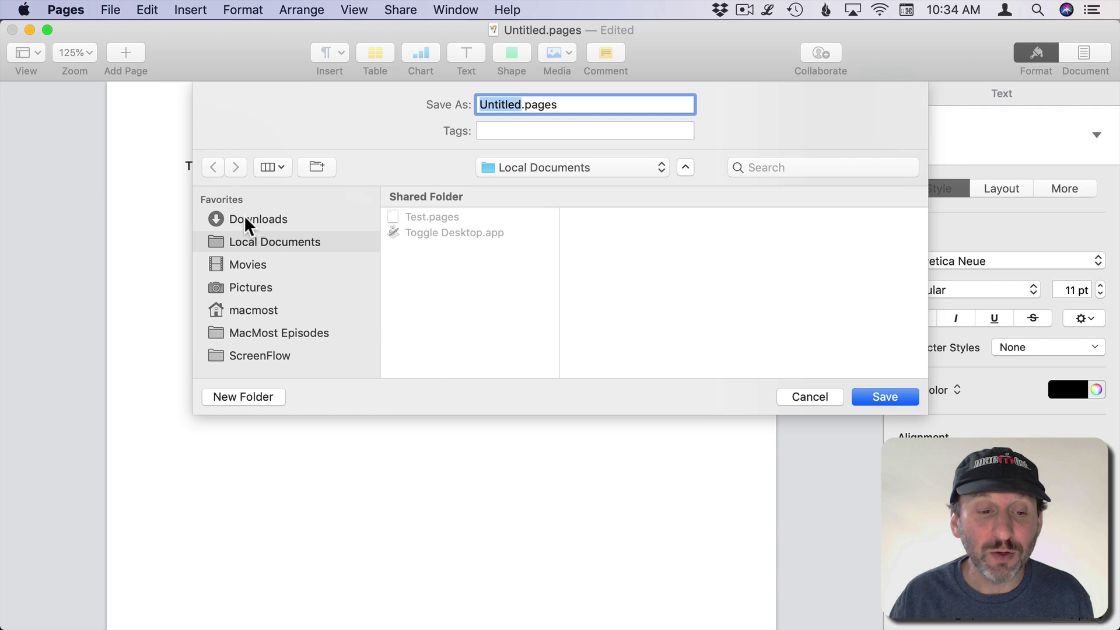
{"action": "left_click", "coordinate": [683, 167]}
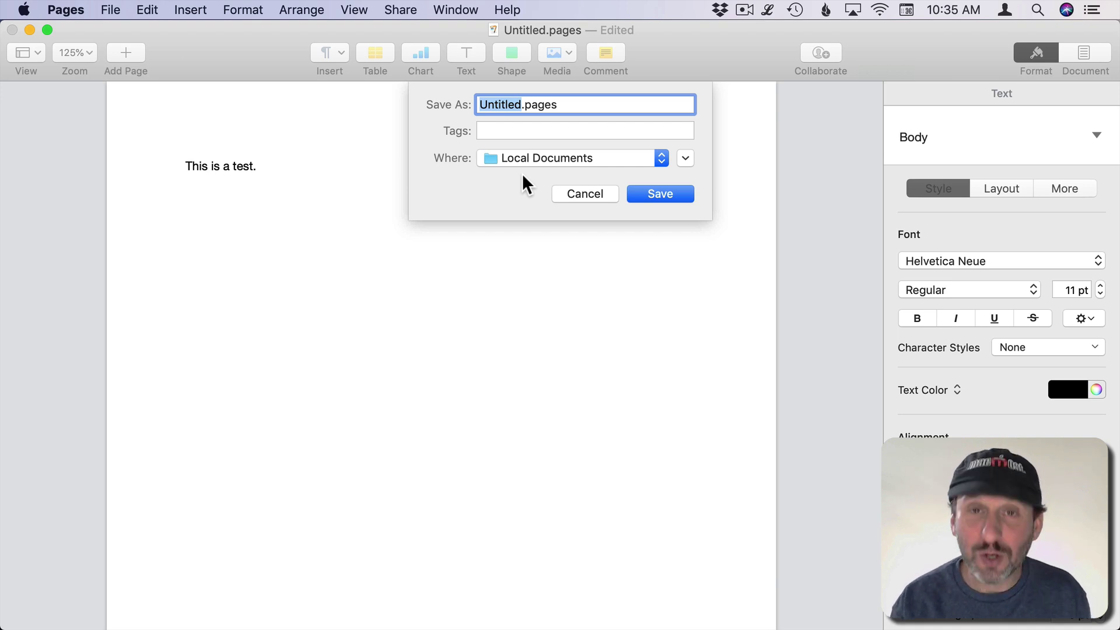
{"action": "key", "text": "super+period"}
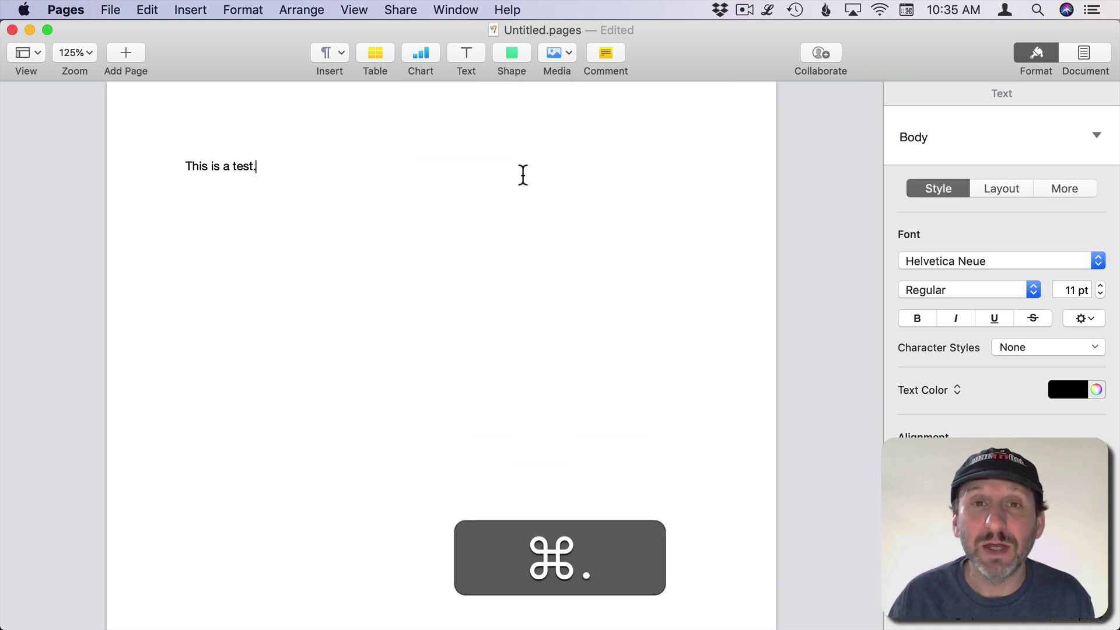
Save the document as 'Name' using Command-S
{"action": "key", "text": "super+s"}
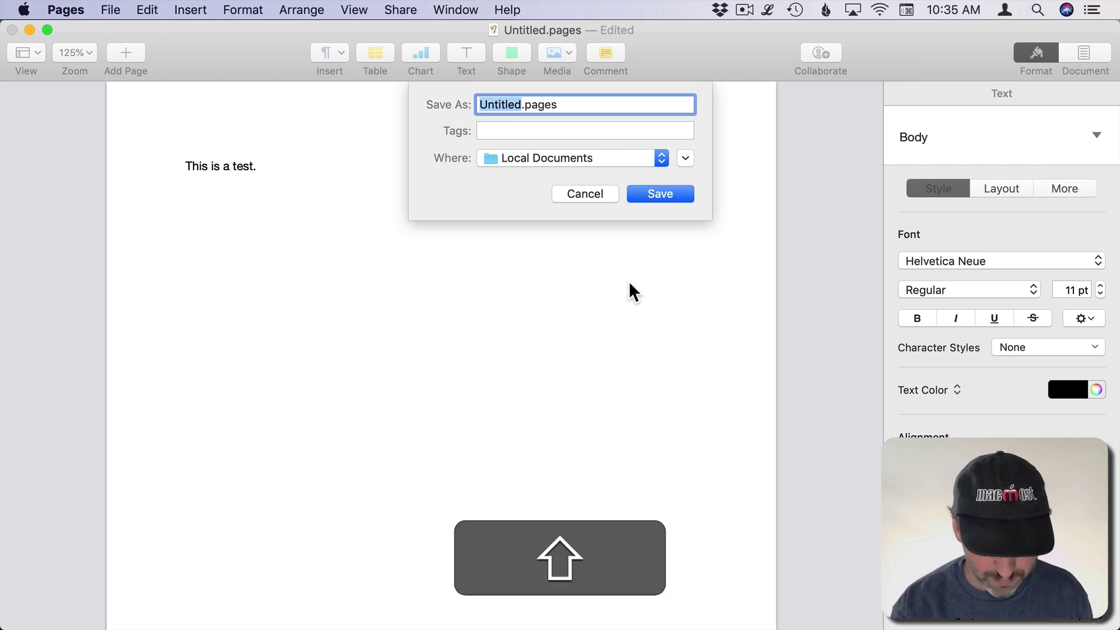
{"action": "type", "text": "Name"}
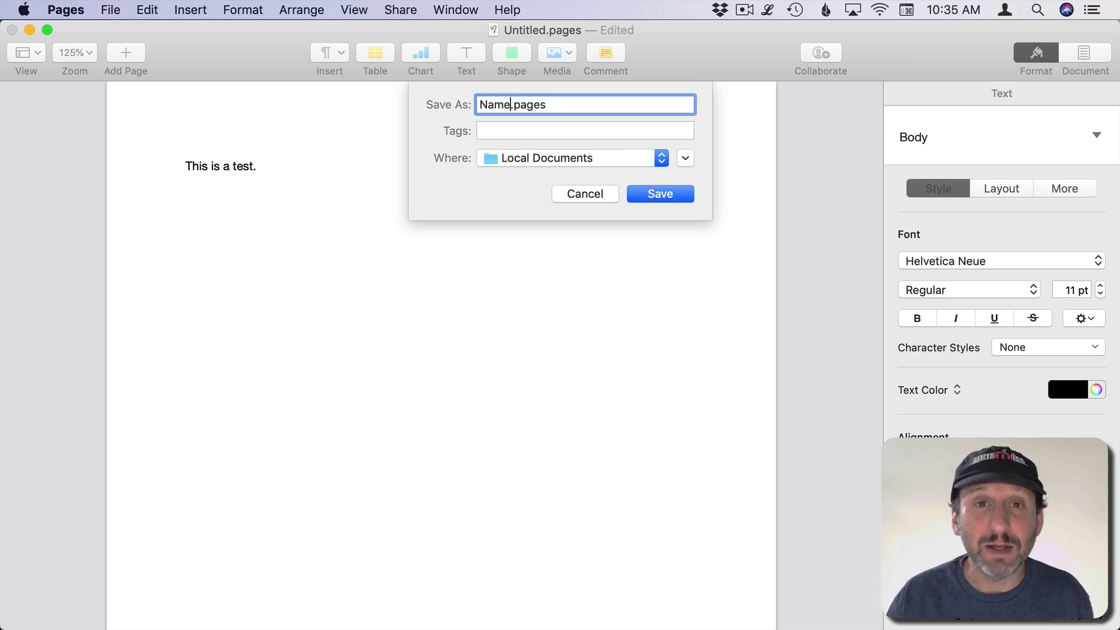
{"action": "key", "text": "Return"}
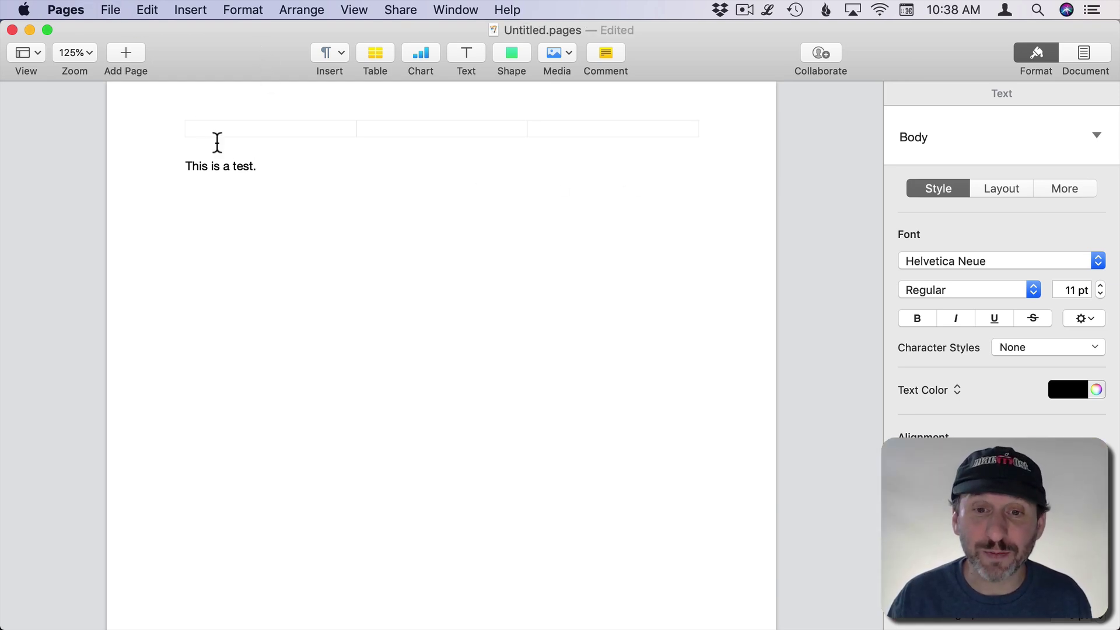
Close the untitled document via File > Close and choose Delete with Command-Delete
{"action": "left_click", "coordinate": [111, 9]}
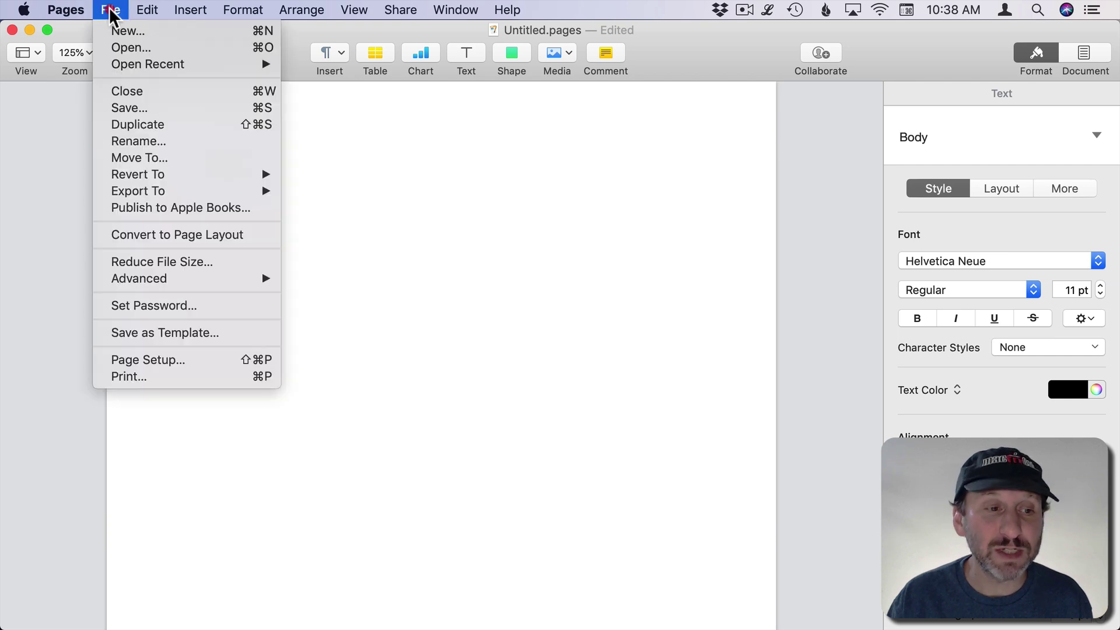
{"action": "left_click", "coordinate": [132, 91]}
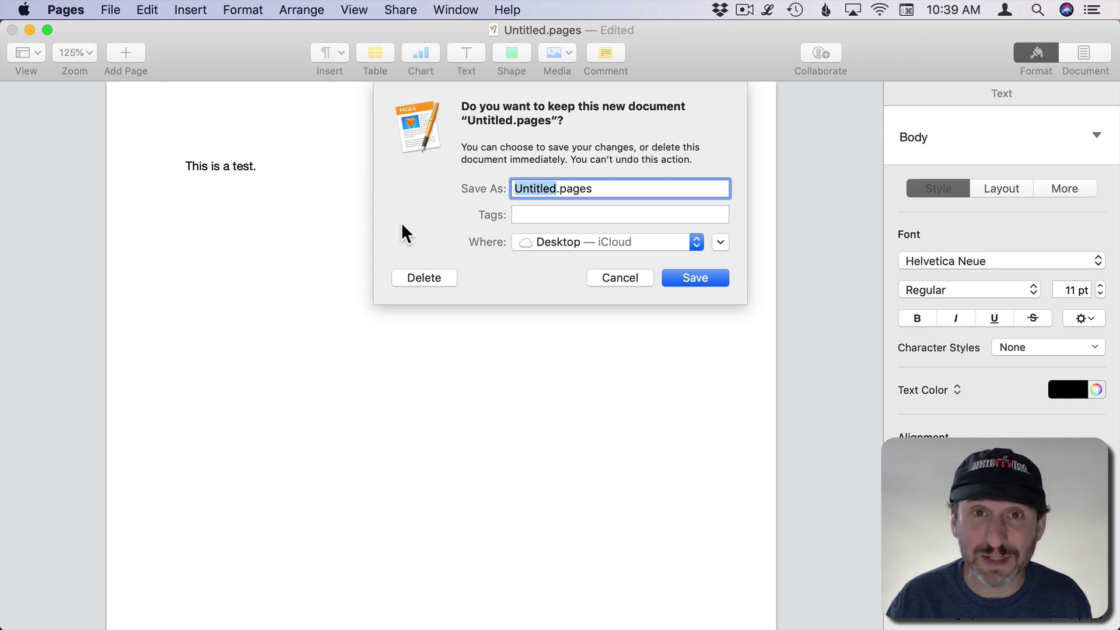
{"action": "key", "text": "super"}
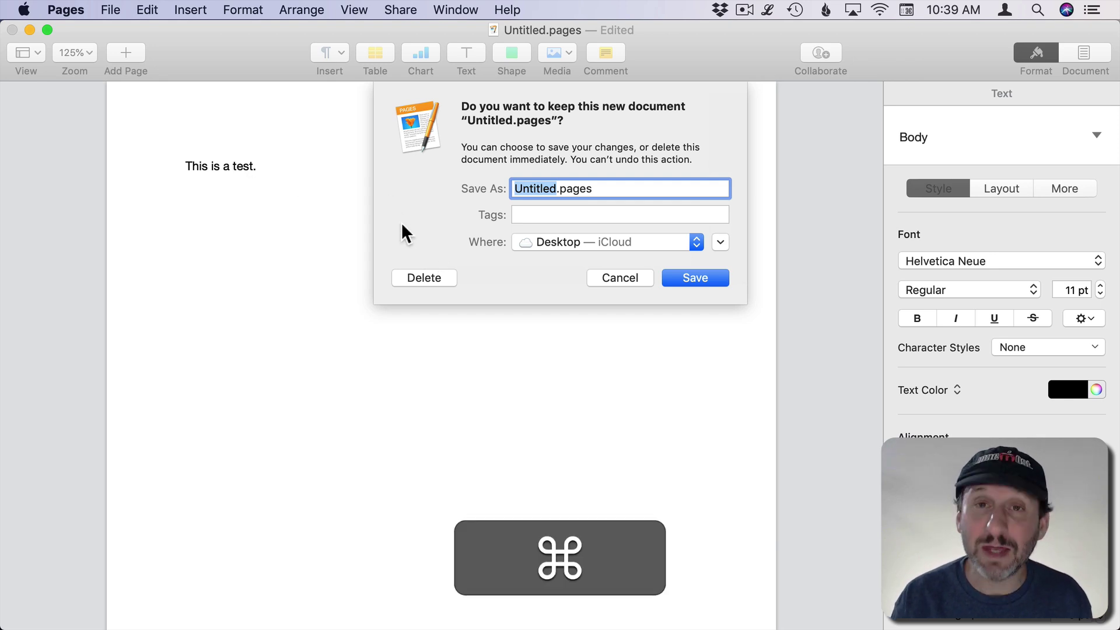
{"action": "key", "text": "super+BackSpace"}
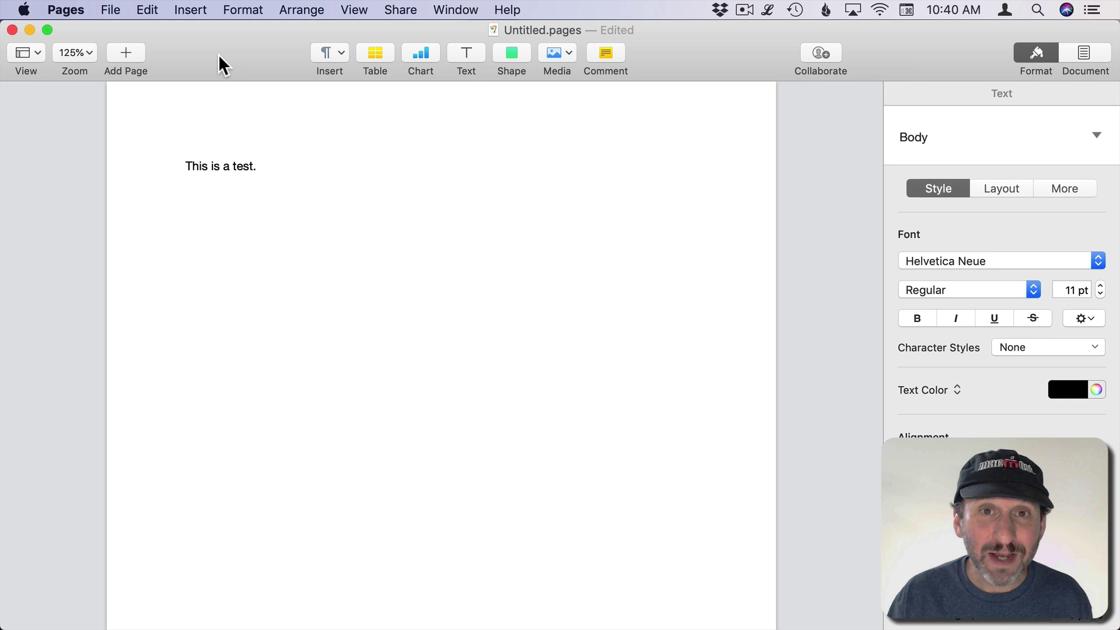
Open the Save sheet and switch its location to Documents — iCloud with Shift-Command-O
{"action": "key", "text": "super+s"}
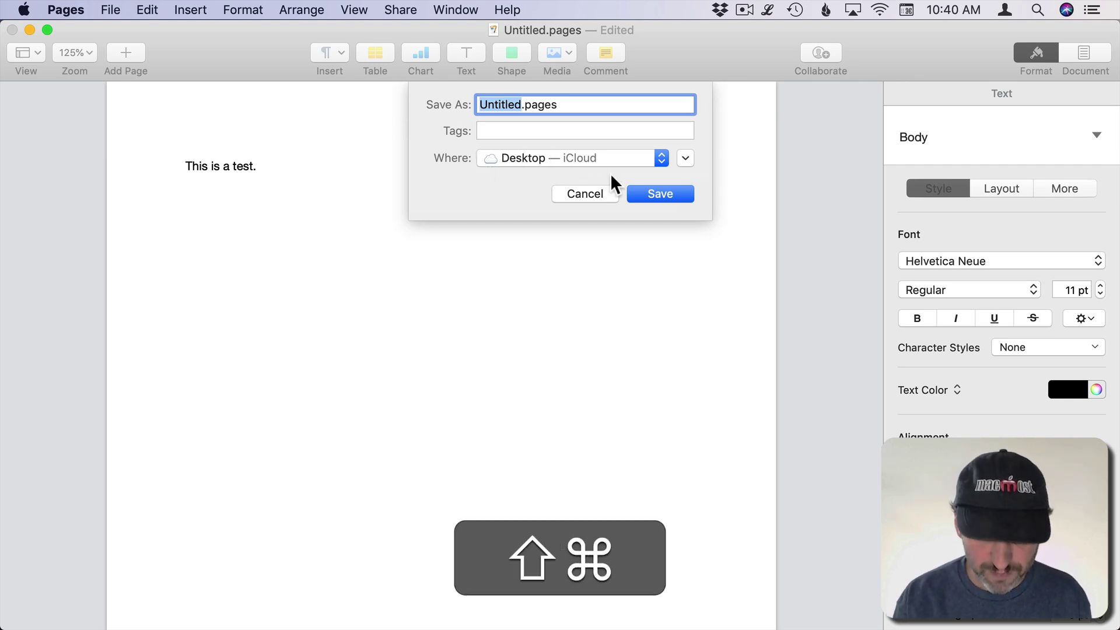
{"action": "key", "text": "shift+super+o"}
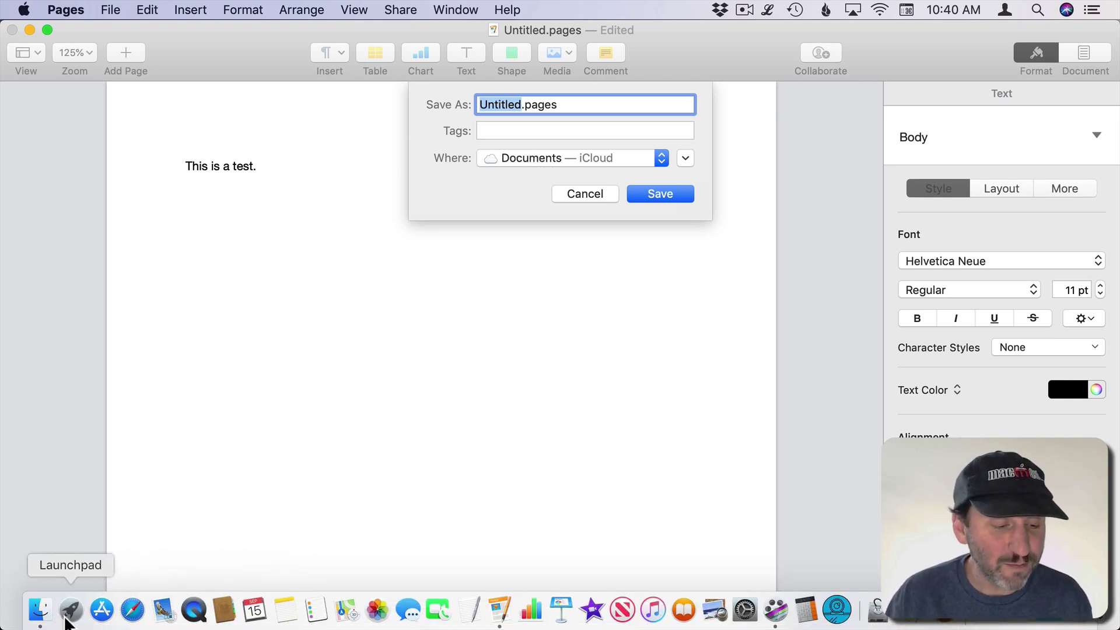
Review Finder's Go menu folder destinations and shortcuts, then return to Pages' save sheet
{"action": "left_click", "coordinate": [41, 610]}
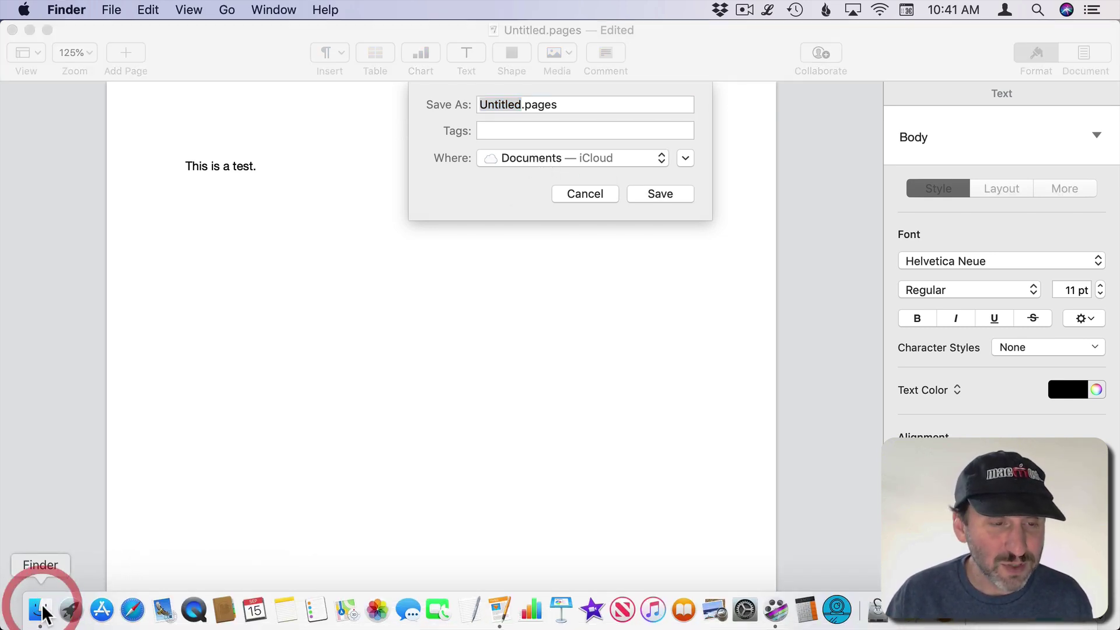
{"action": "left_click", "coordinate": [70, 10]}
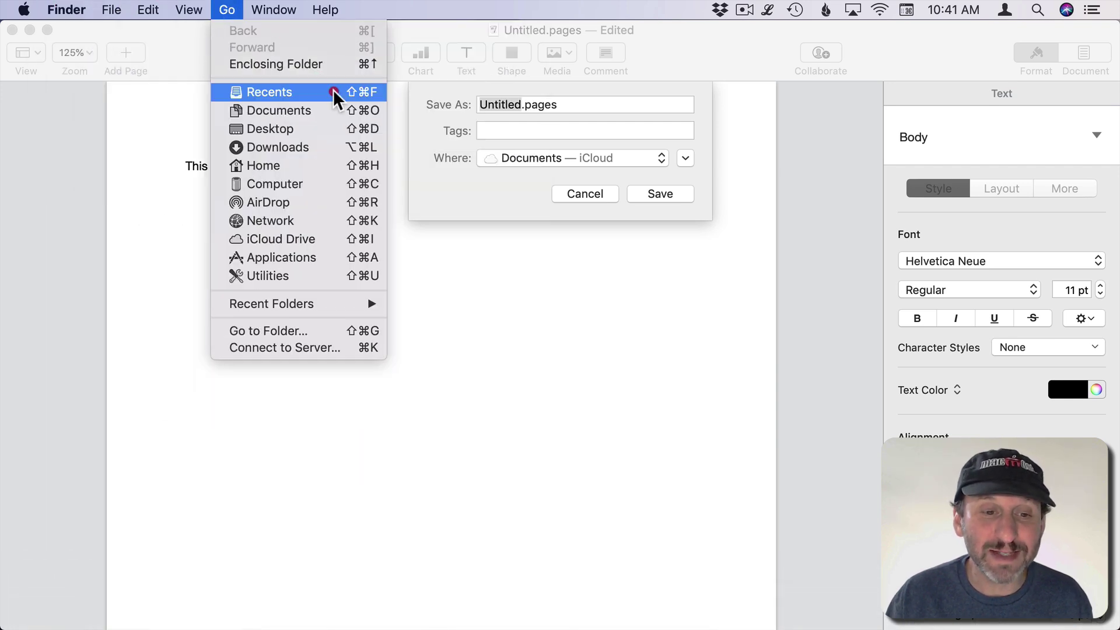
{"action": "left_click", "coordinate": [343, 264]}
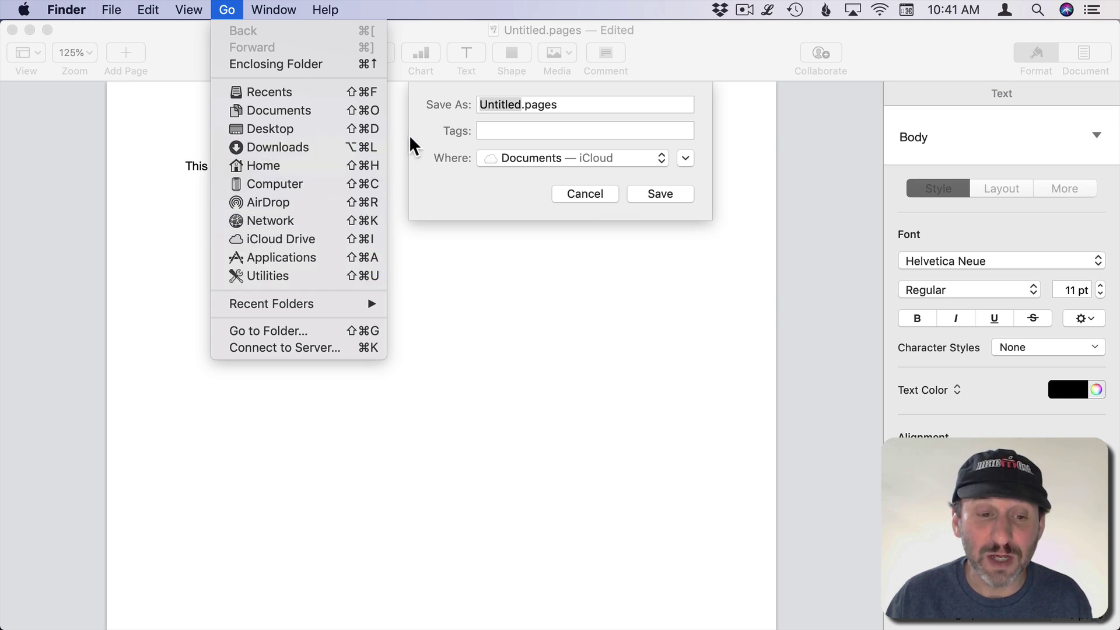
{"action": "left_click", "coordinate": [437, 94]}
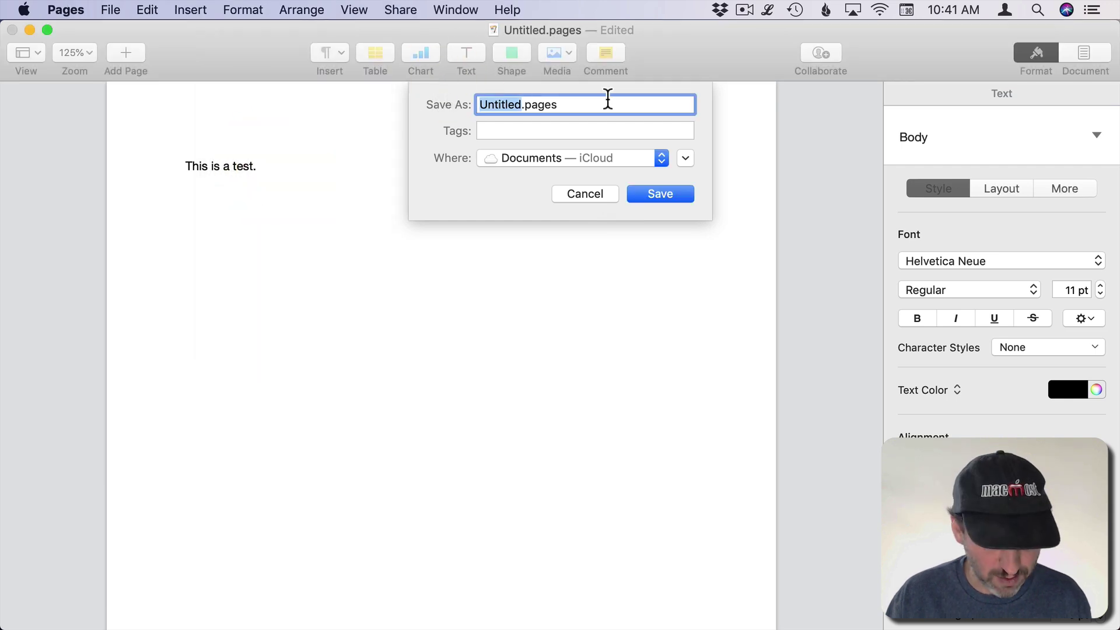
Jump the save location to the home folder, cancel the save, and bring up File > Open
{"action": "key", "text": "shift+super+h"}
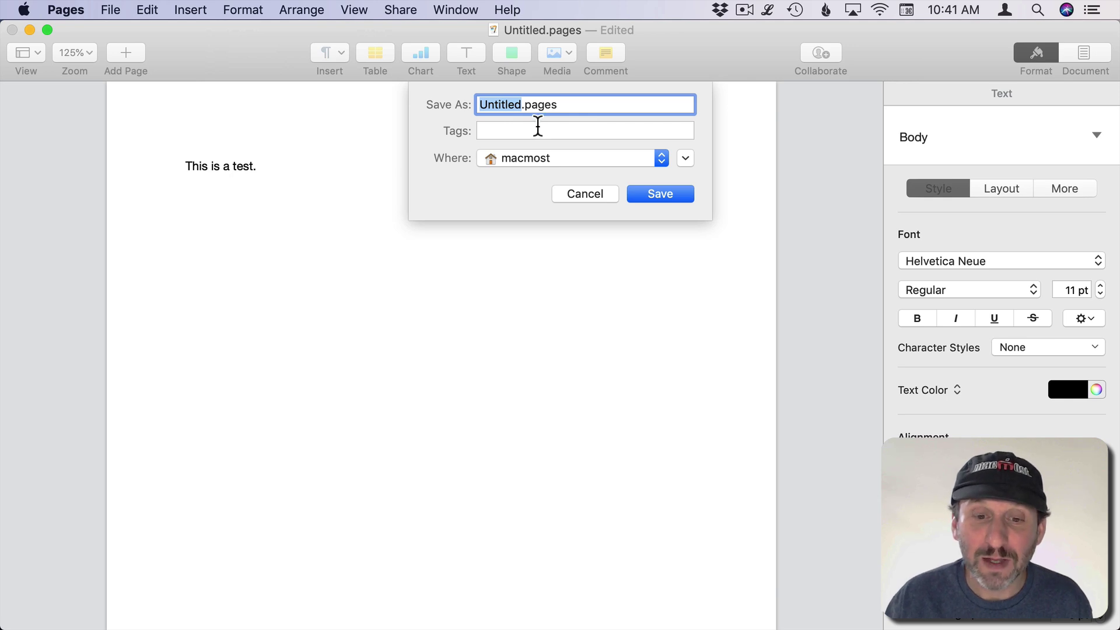
{"action": "left_click", "coordinate": [586, 193]}
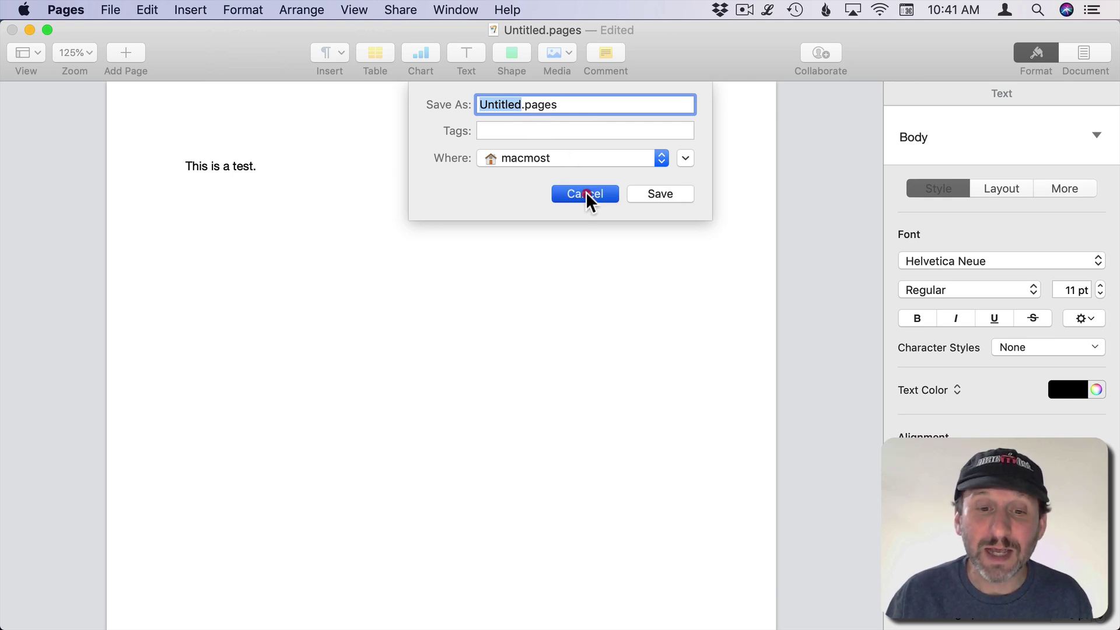
{"action": "left_click", "coordinate": [110, 10]}
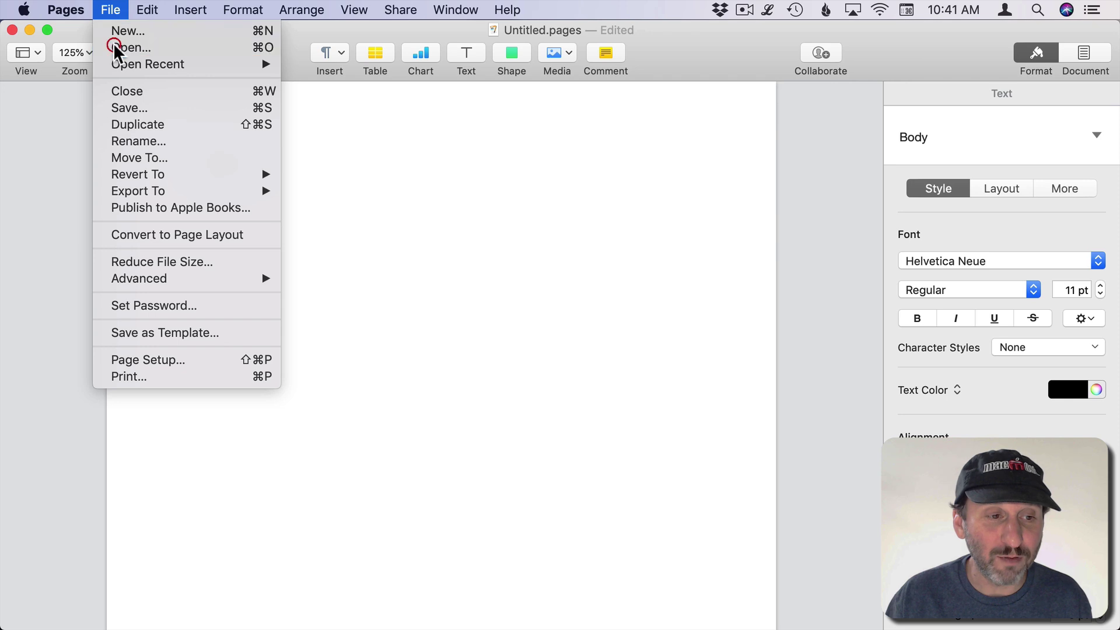
{"action": "left_click", "coordinate": [113, 45]}
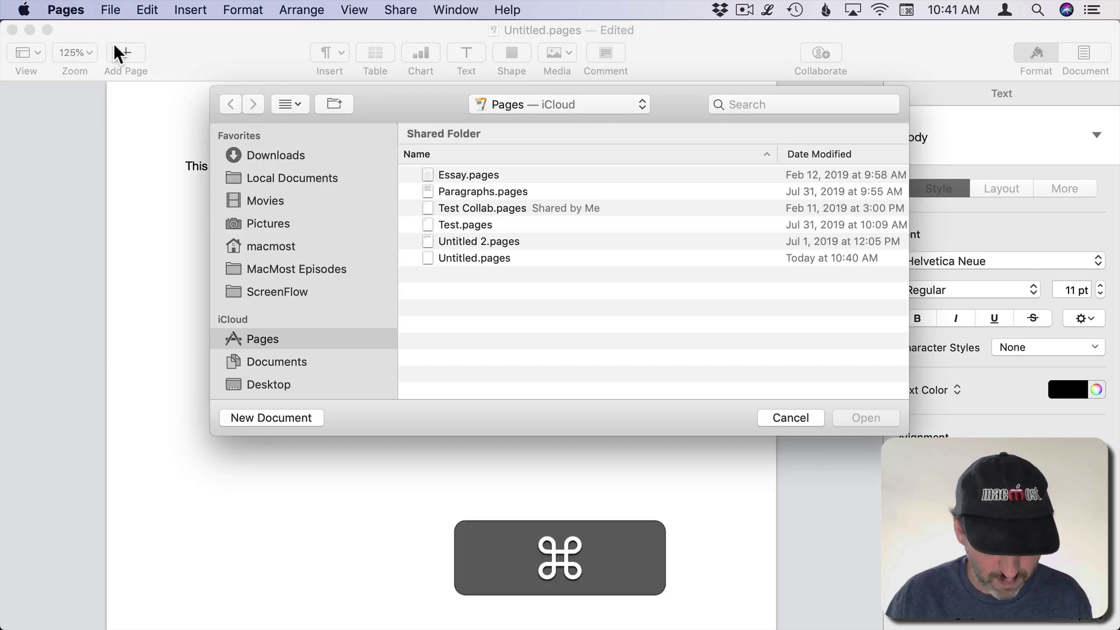
In the Open dialog, jump to home, then Documents — iCloud, then up to iCloud Drive
{"action": "key", "text": "super+shift+h"}
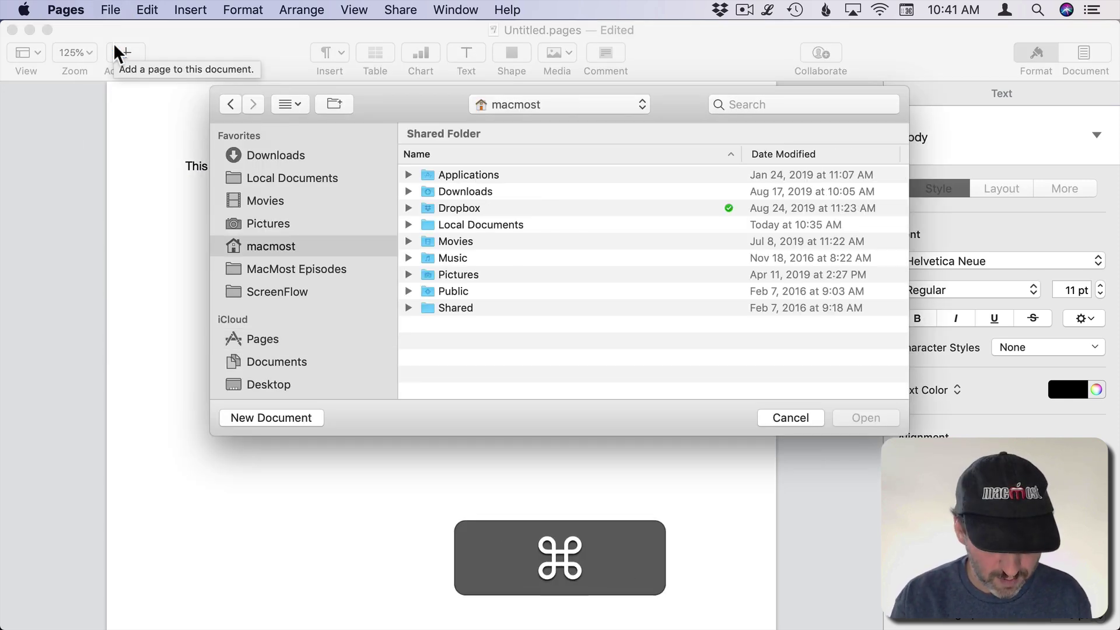
{"action": "key", "text": "super+shift+o"}
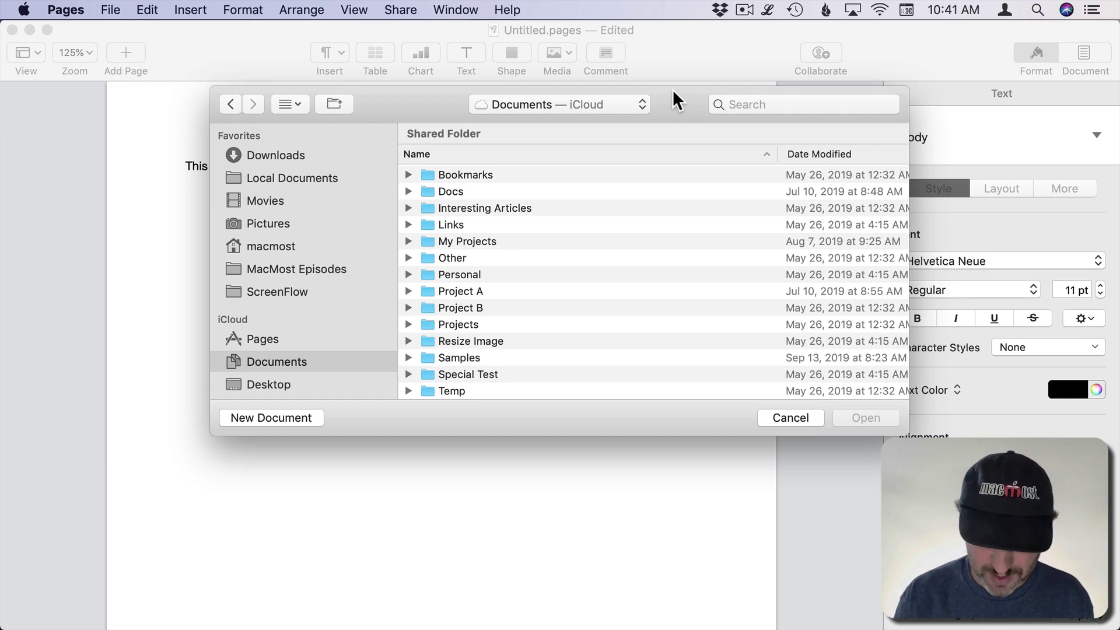
{"action": "key", "text": "super"}
{"action": "key", "text": "super+Up"}
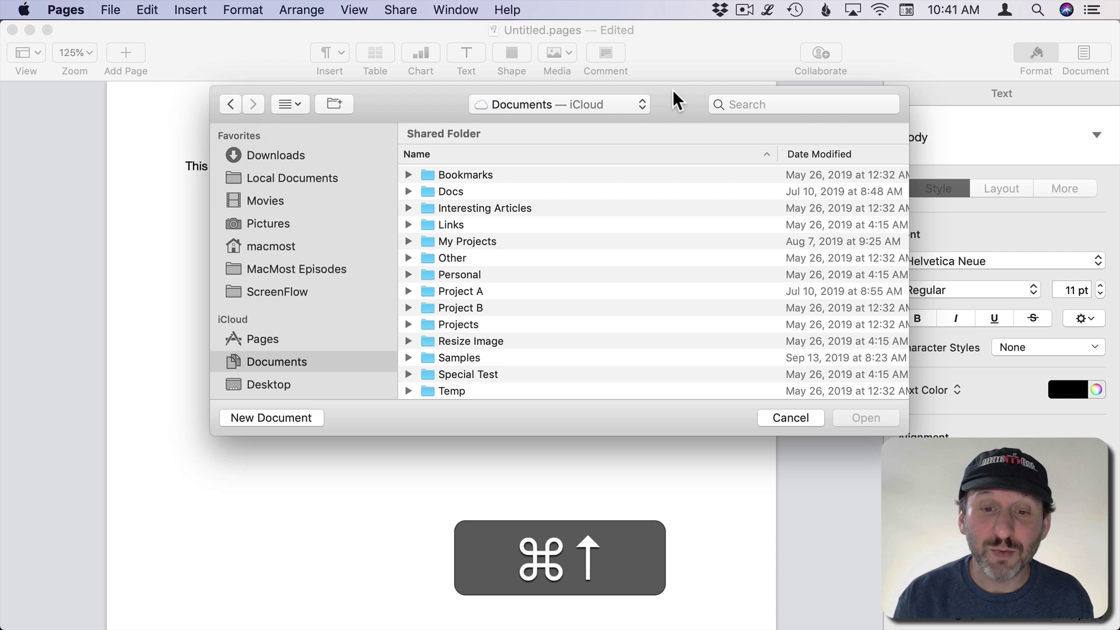
{"action": "left_click", "coordinate": [553, 104]}
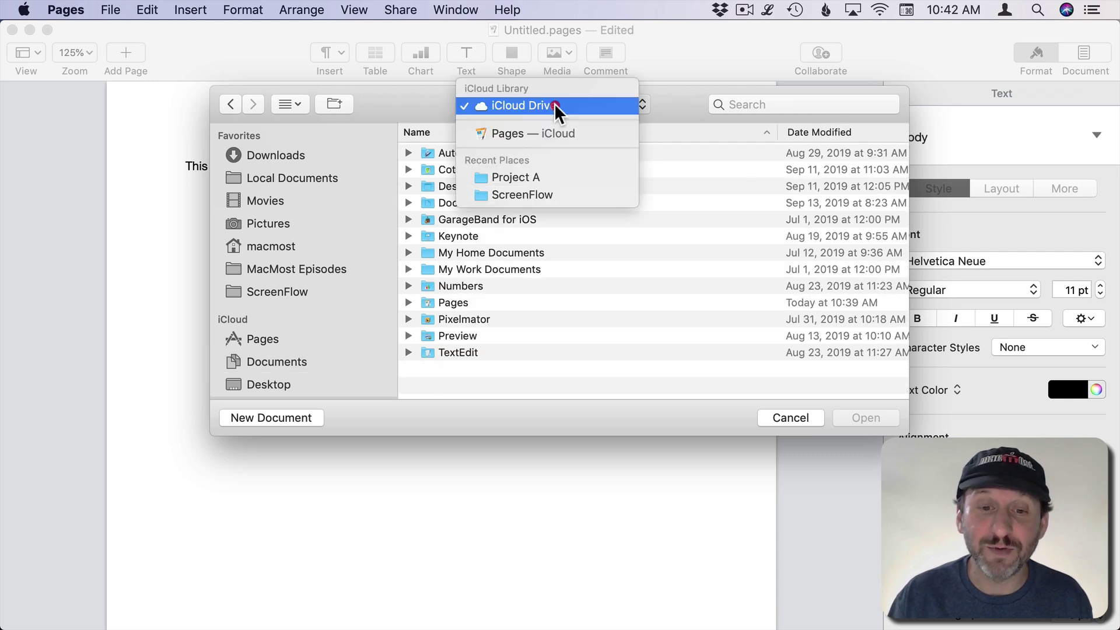
{"action": "left_click", "coordinate": [687, 103]}
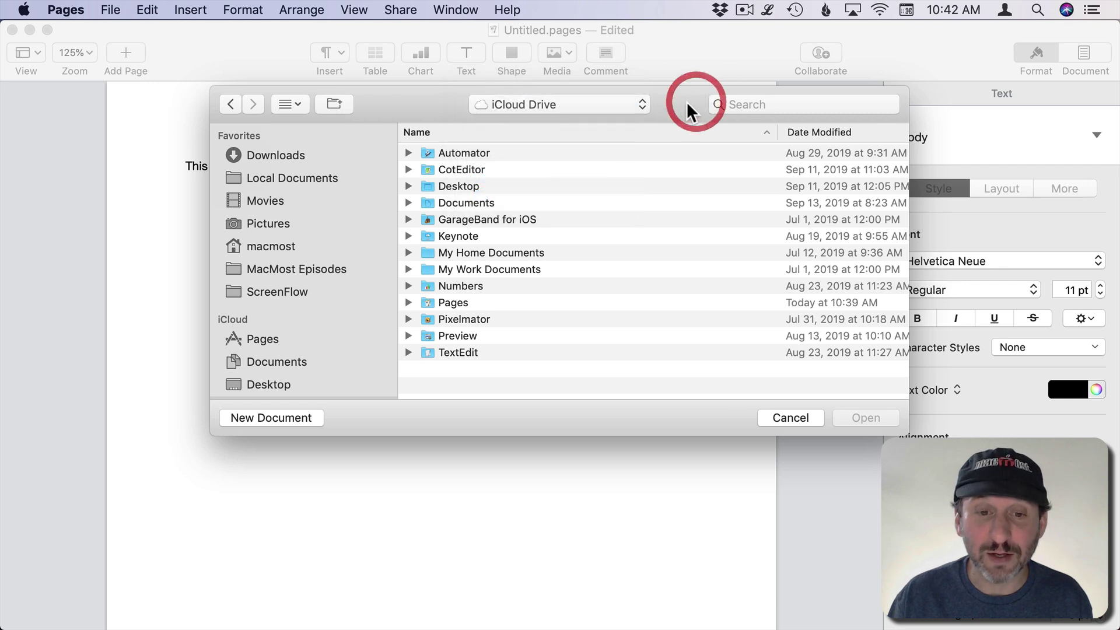
Go to the home folder, open Pictures, return up to home, and cancel the Open dialog
{"action": "key", "text": "shift+super"}
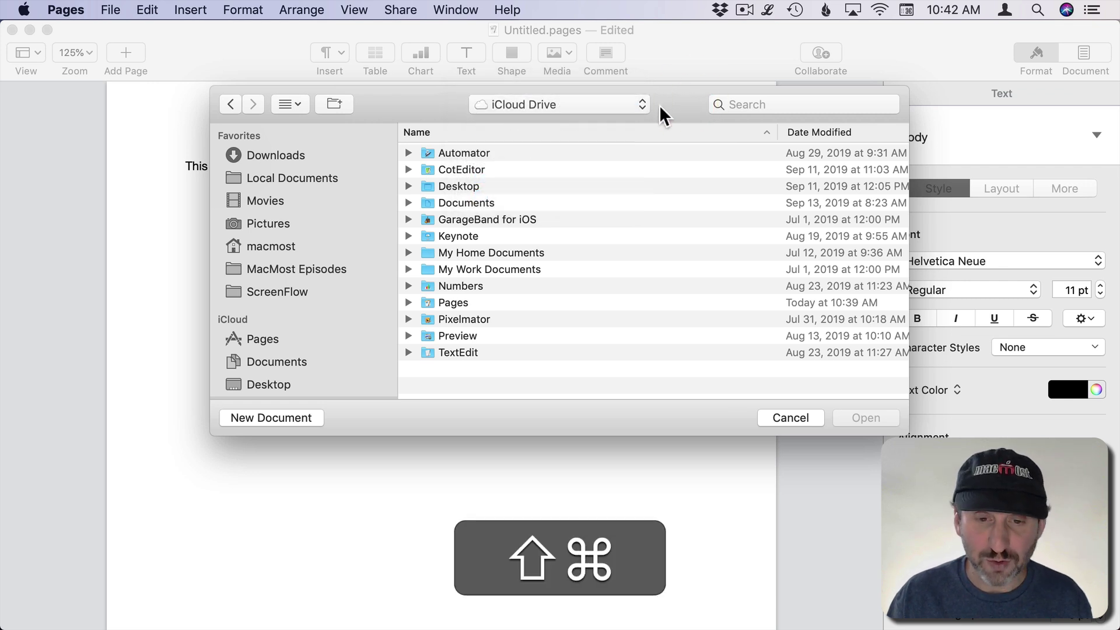
{"action": "key", "text": "shift+super+h"}
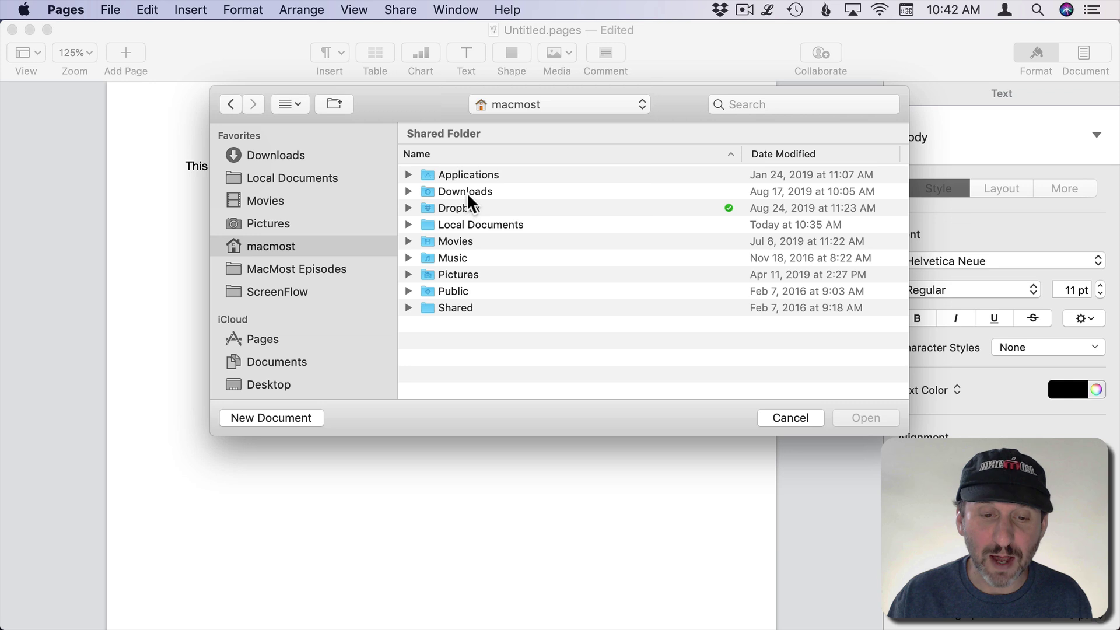
{"action": "double_click", "coordinate": [453, 273]}
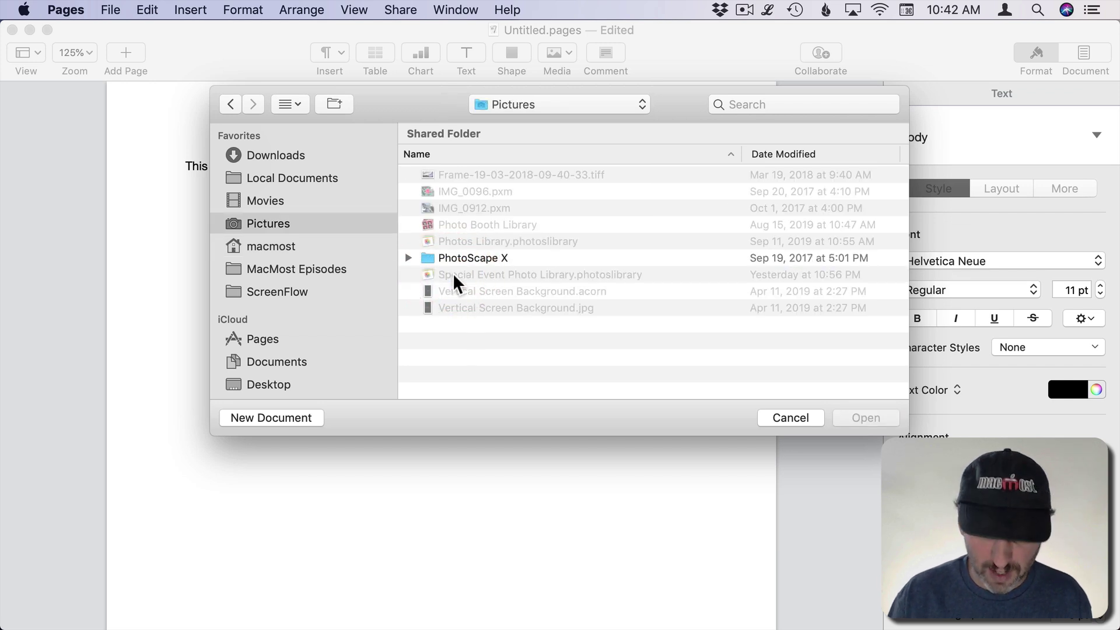
{"action": "key", "text": "super+Up"}
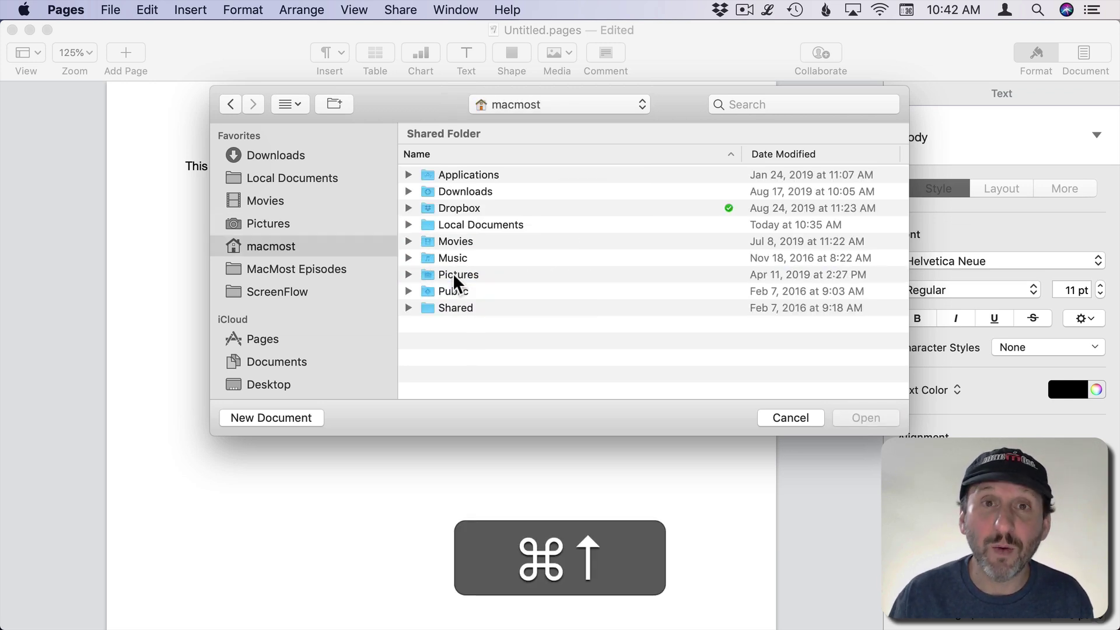
{"action": "left_click", "coordinate": [786, 415]}
Reopen the Save sheet at Documents — iCloud and move up one level to iCloud Drive
{"action": "key", "text": "super+s"}
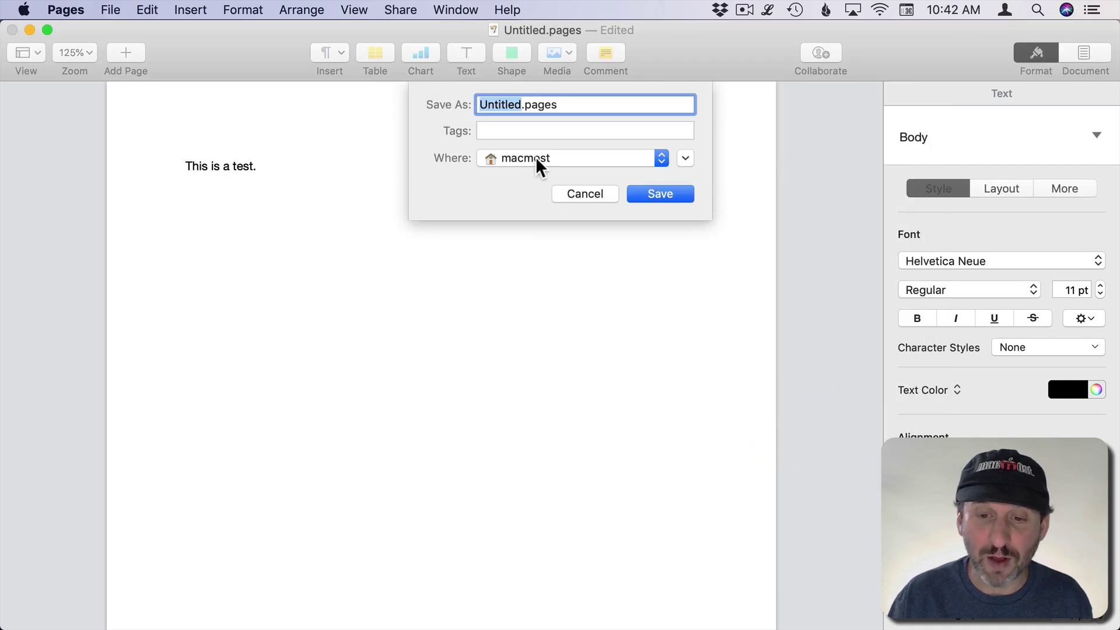
{"action": "key", "text": "super+shift+o"}
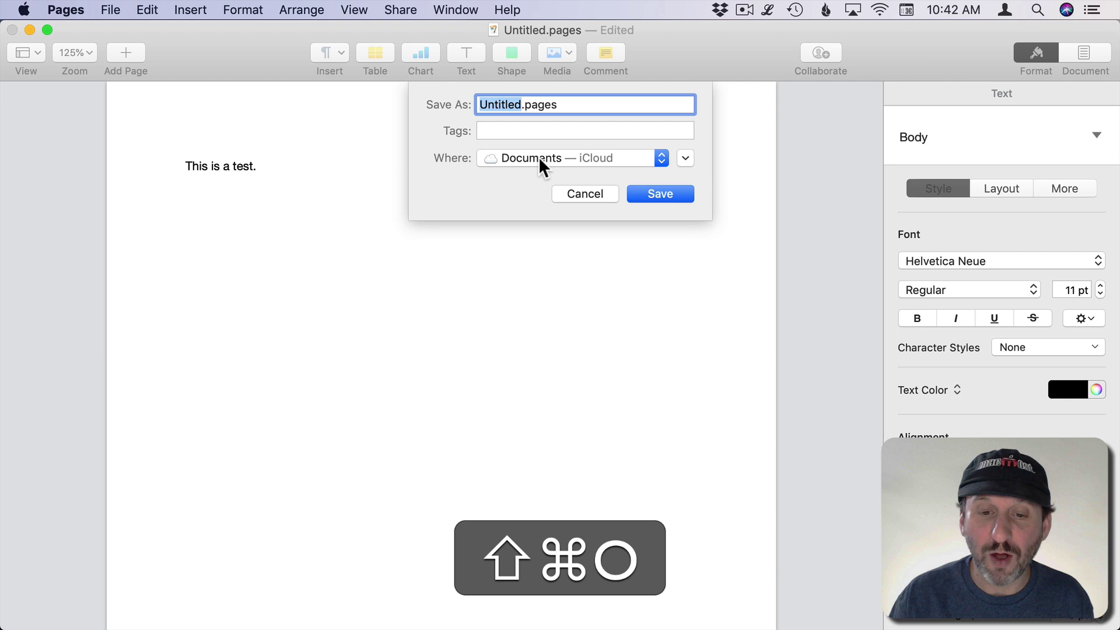
{"action": "key", "text": "super+Up"}
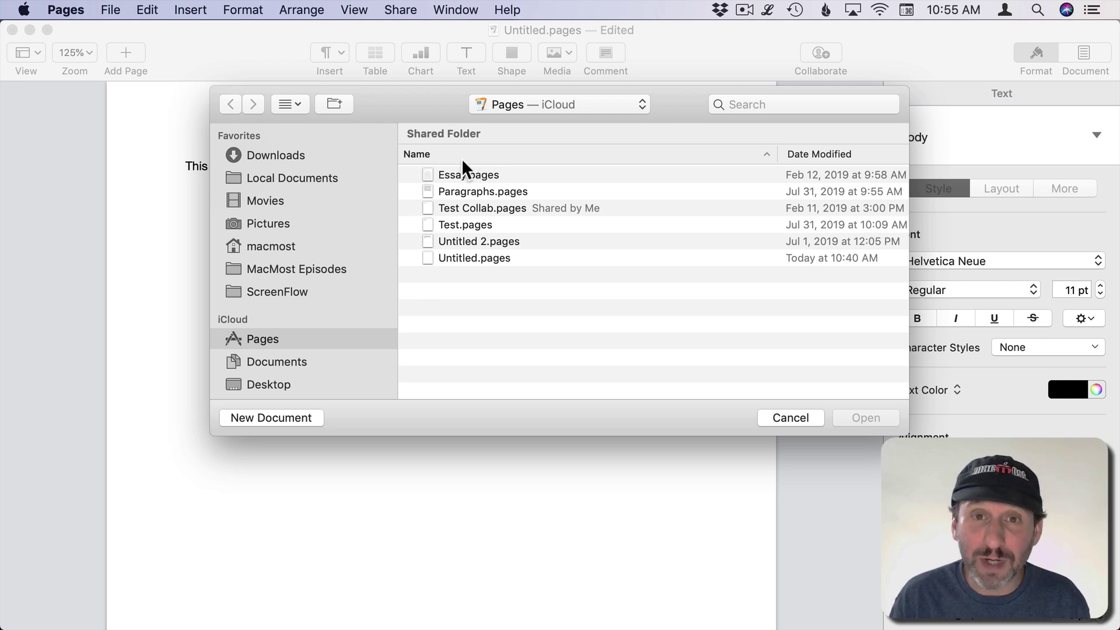
Check the Open dialog's view pop-up and Finder's View menu shortcuts, then return to Pages
{"action": "left_click", "coordinate": [286, 101]}
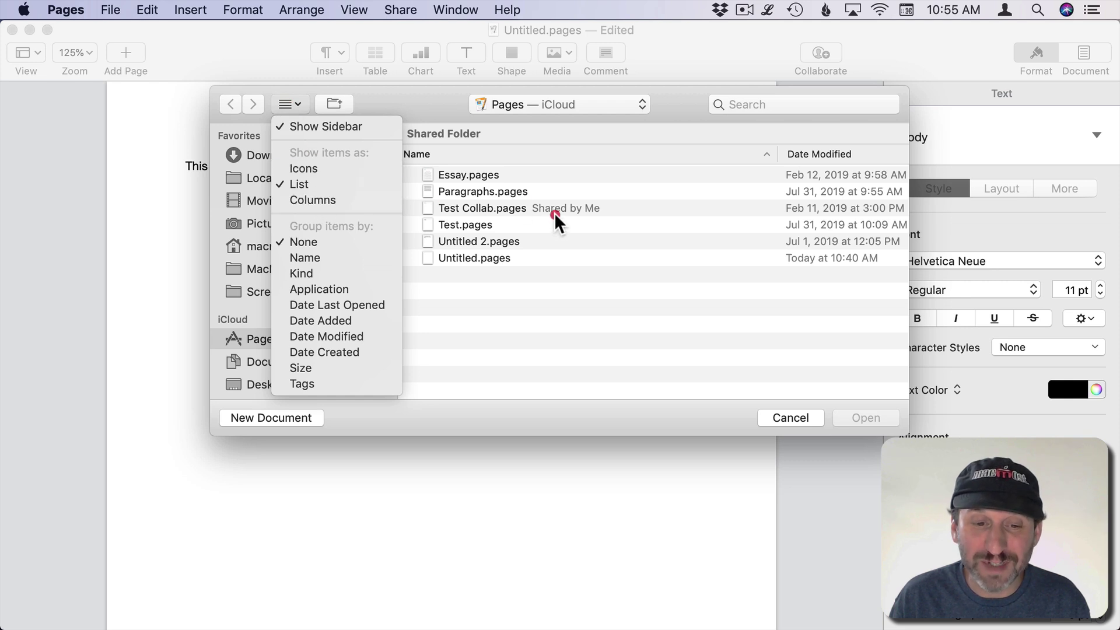
{"action": "left_click", "coordinate": [492, 256]}
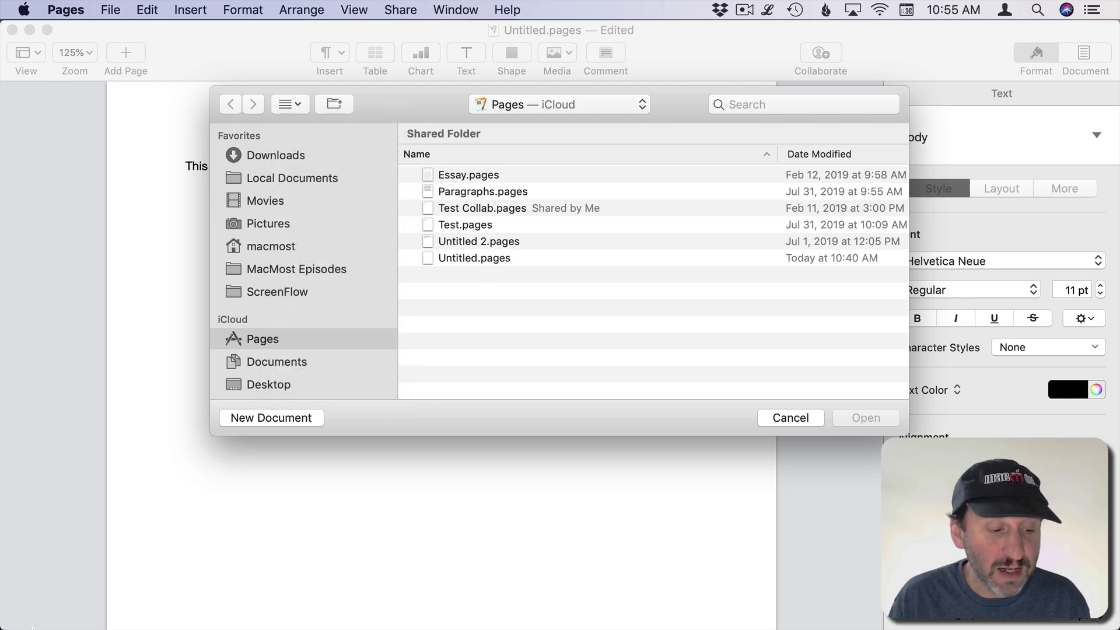
{"action": "left_click", "coordinate": [39, 608]}
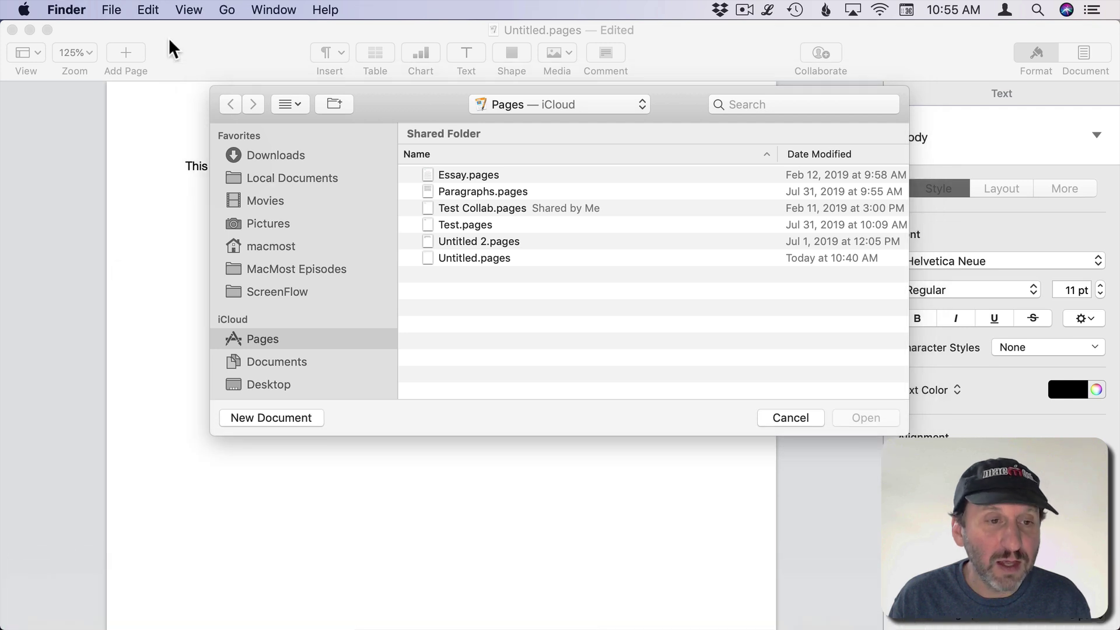
{"action": "left_click", "coordinate": [188, 9]}
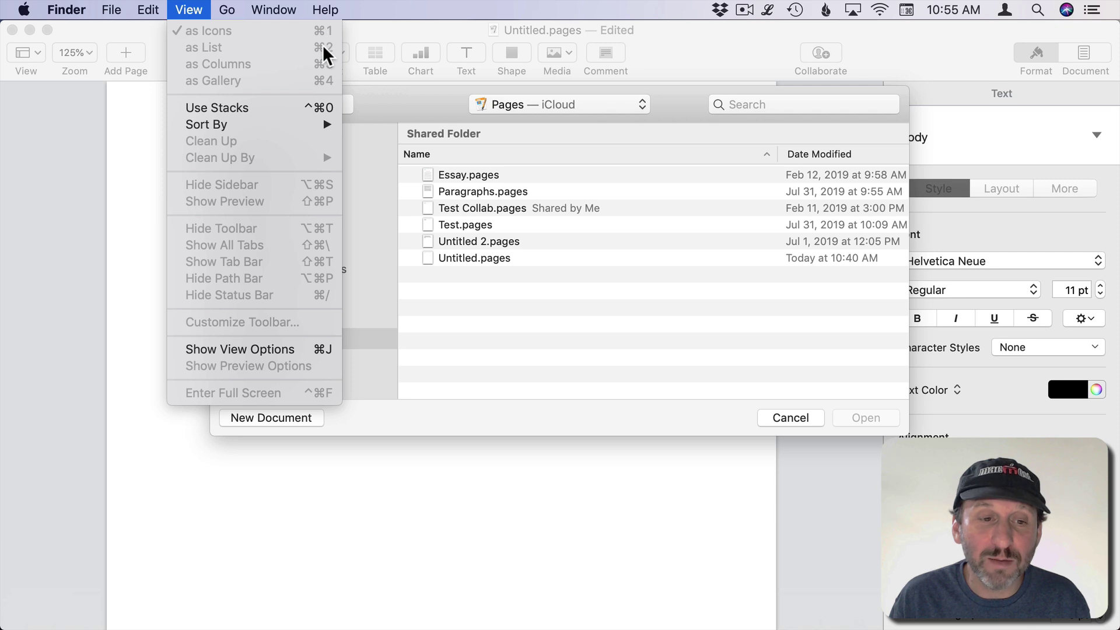
{"action": "left_click", "coordinate": [321, 65]}
{"action": "left_click", "coordinate": [404, 102]}
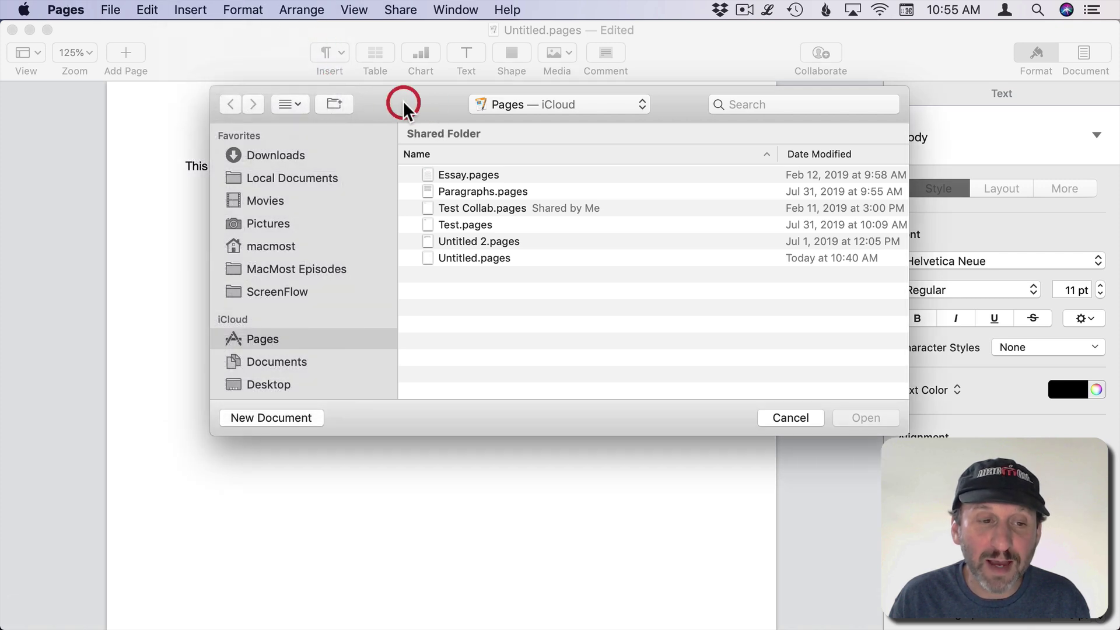
Switch the Open dialog through icon, list and column views with Command-1, 2, 3
{"action": "key", "text": "super+1"}
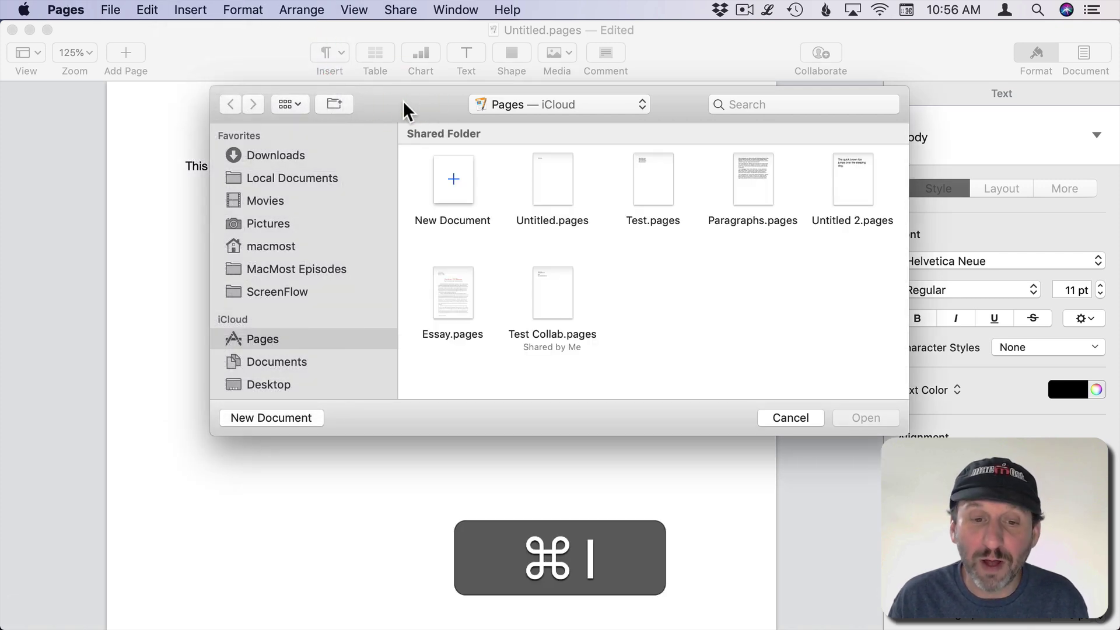
{"action": "key", "text": "super+2"}
{"action": "key", "text": "super+3"}
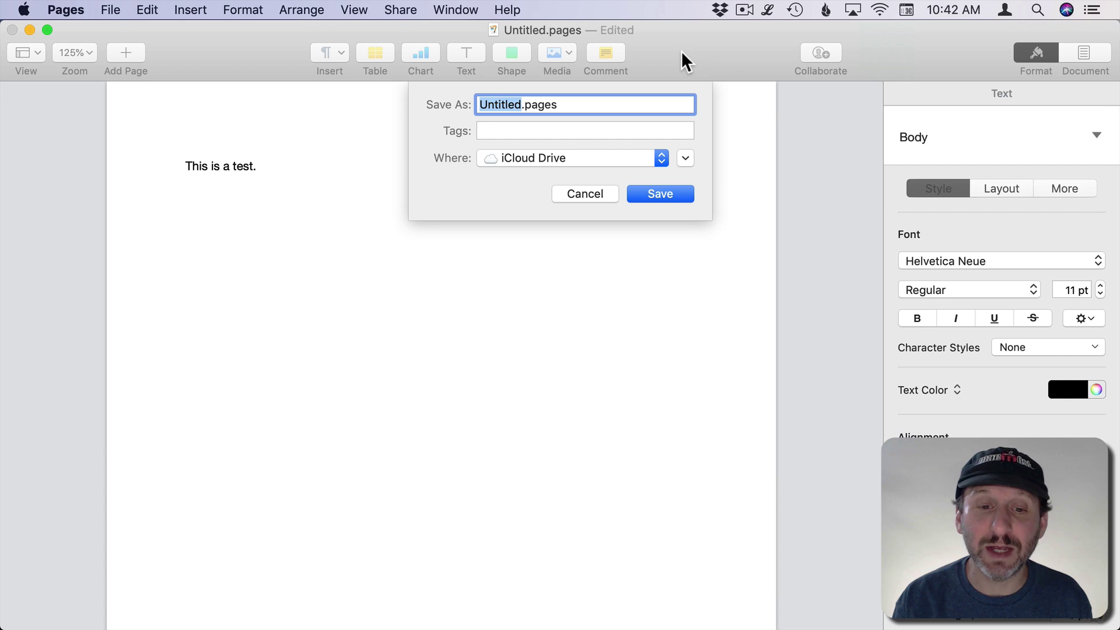
{"action": "key", "text": "slash"}
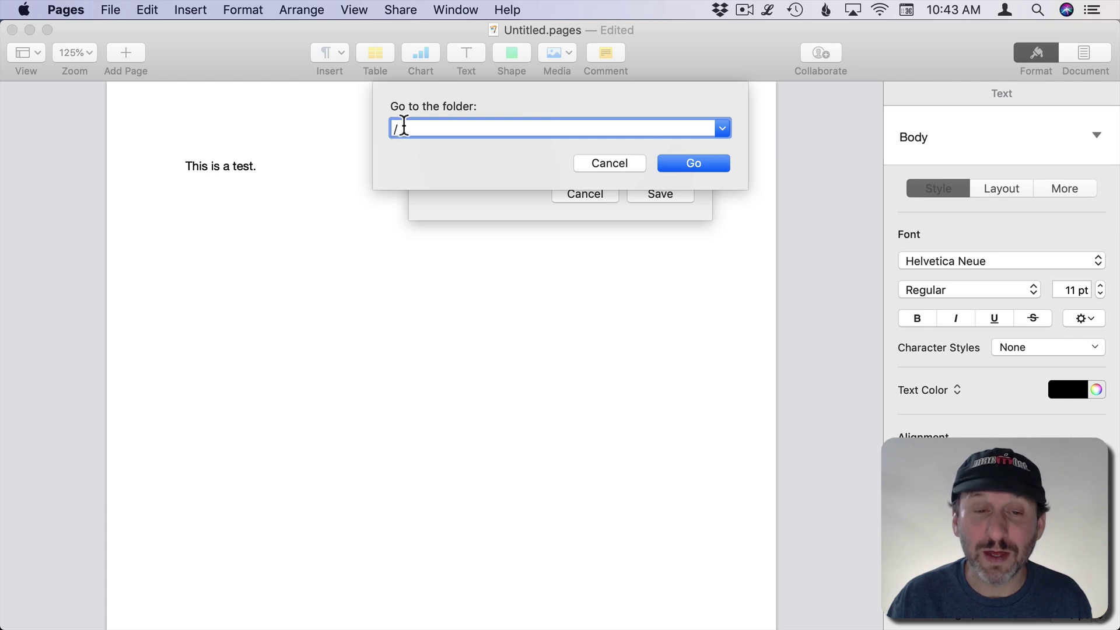
{"action": "left_click", "coordinate": [609, 163]}
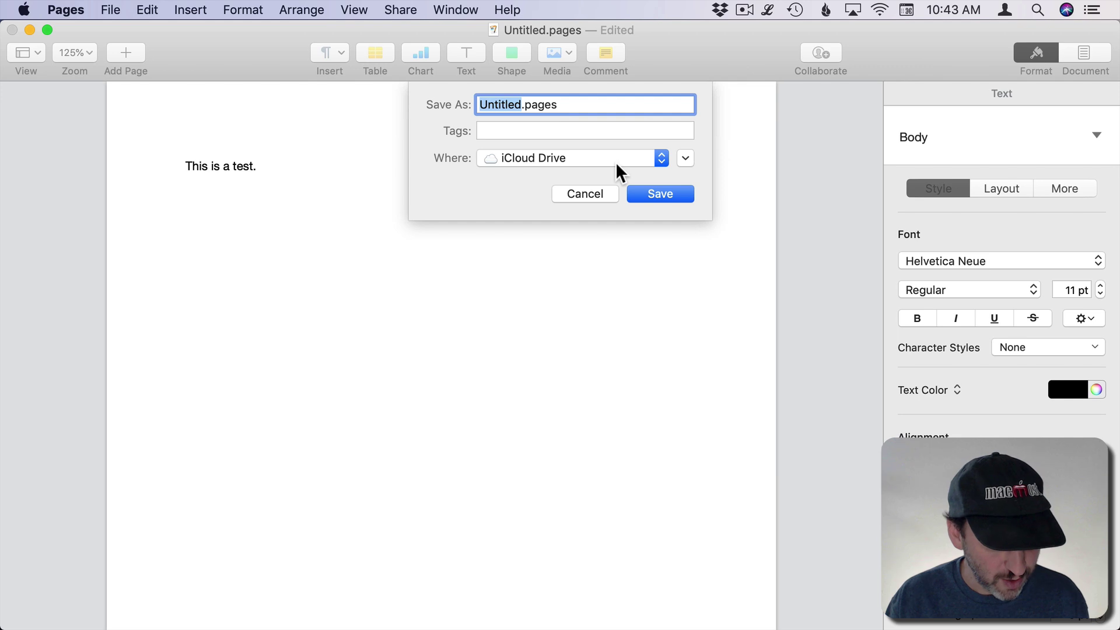
Enter the path ~/Documents/ in Go to Folder using Tab completion, then go there
{"action": "key", "text": "shift"}
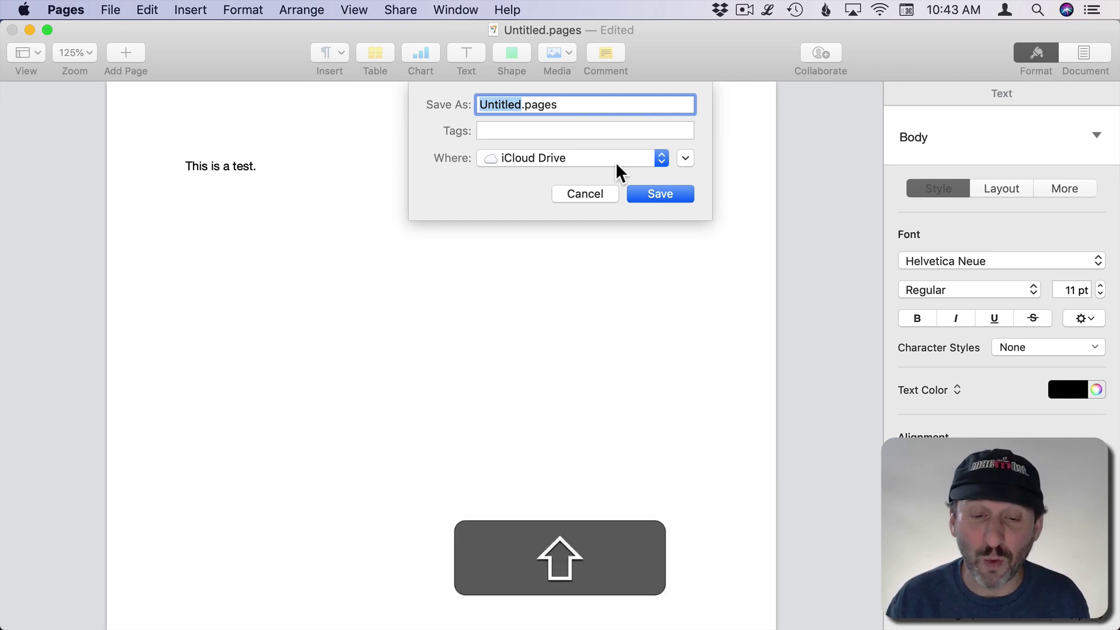
{"action": "type", "text": "~"}
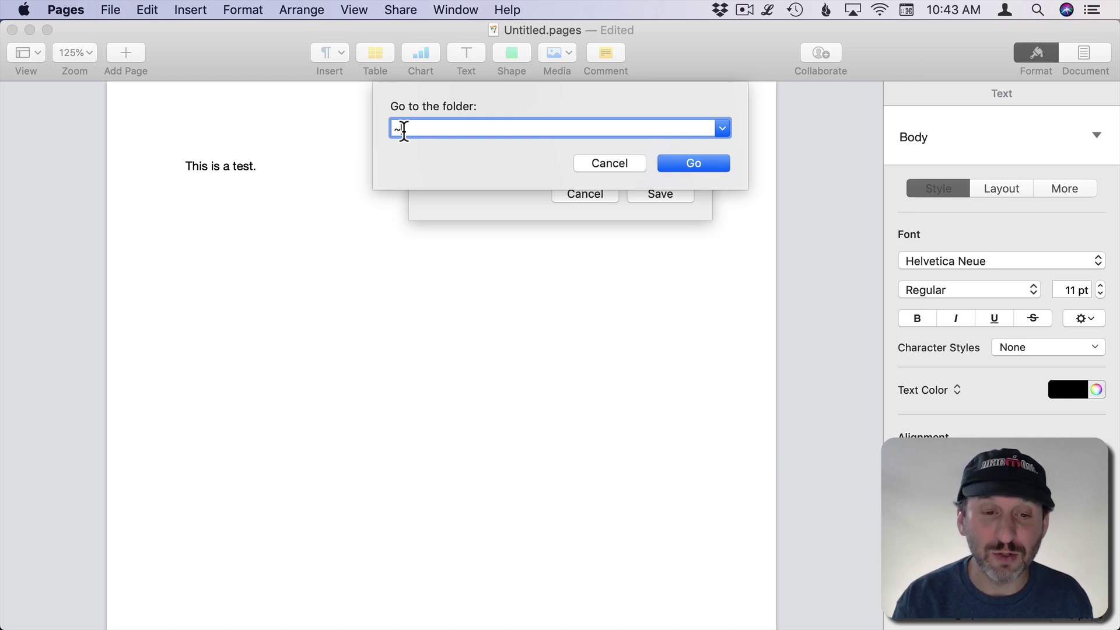
{"action": "type", "text": "/"}
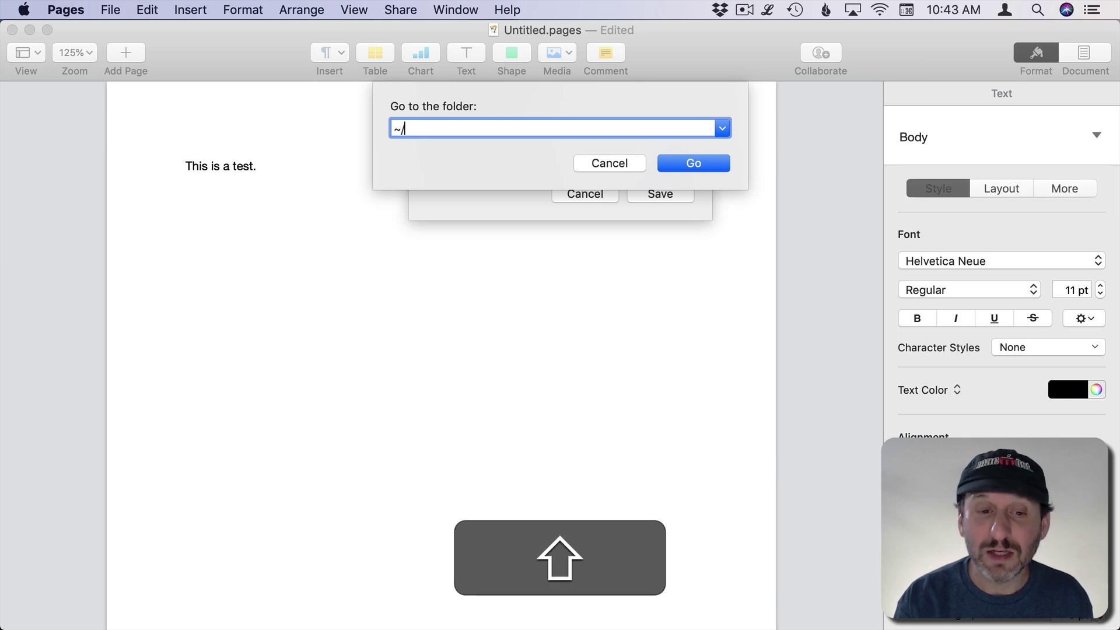
{"action": "type", "text": "Documents"}
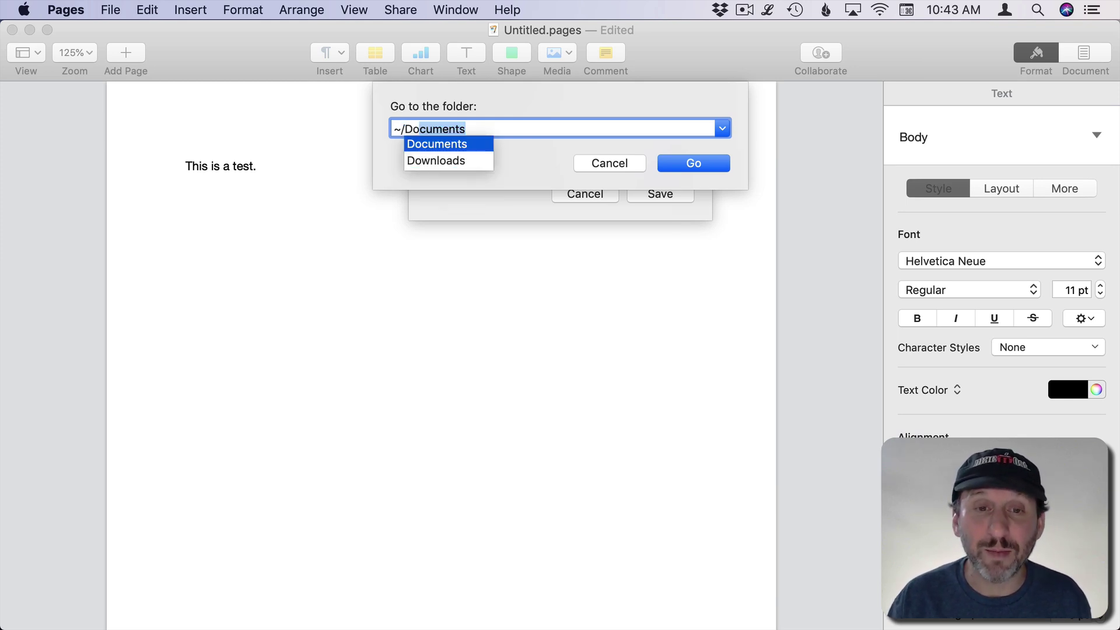
{"action": "key", "text": "Tab"}
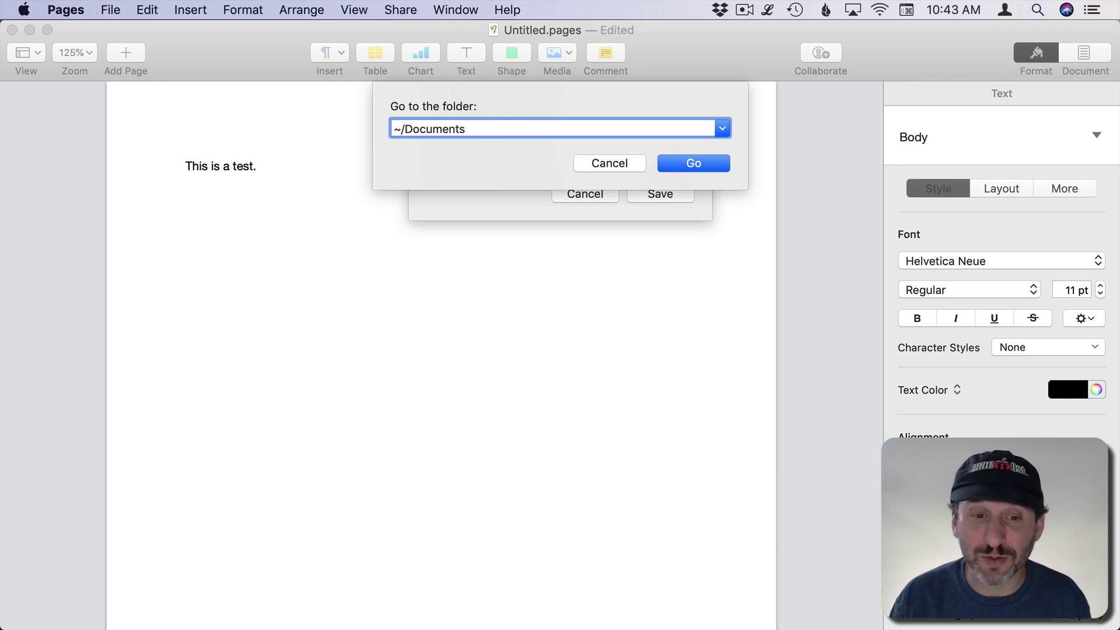
{"action": "key", "text": "BackSpace"}
{"action": "key", "text": "BackSpace"}
{"action": "key", "text": "BackSpace"}
{"action": "key", "text": "BackSpace"}
{"action": "key", "text": "BackSpace"}
{"action": "key", "text": "BackSpace"}
{"action": "key", "text": "BackSpace"}
{"action": "key", "text": "BackSpace"}
{"action": "key", "text": "BackSpace"}
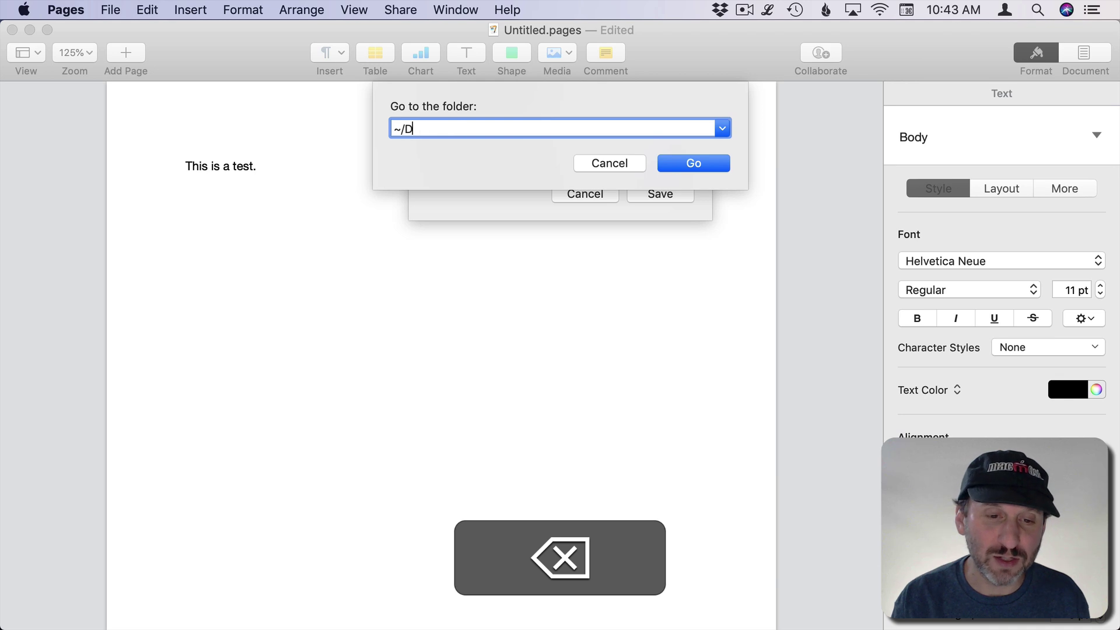
{"action": "type", "text": "D"}
{"action": "key", "text": "Tab"}
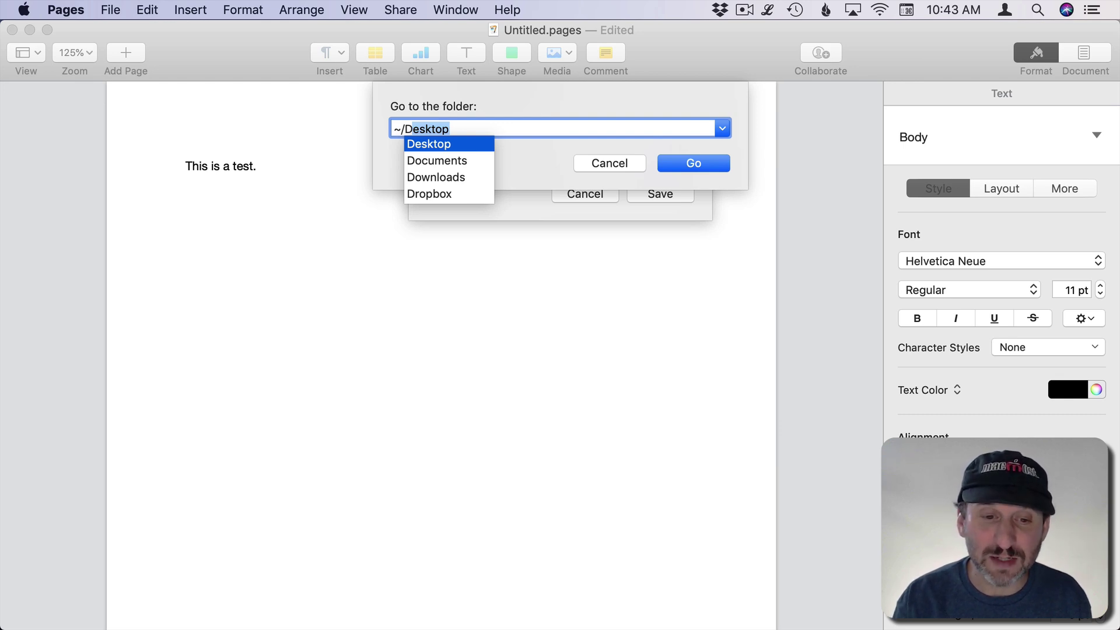
{"action": "type", "text": "oc/"}
{"action": "key", "text": "shift+BackSpace"}
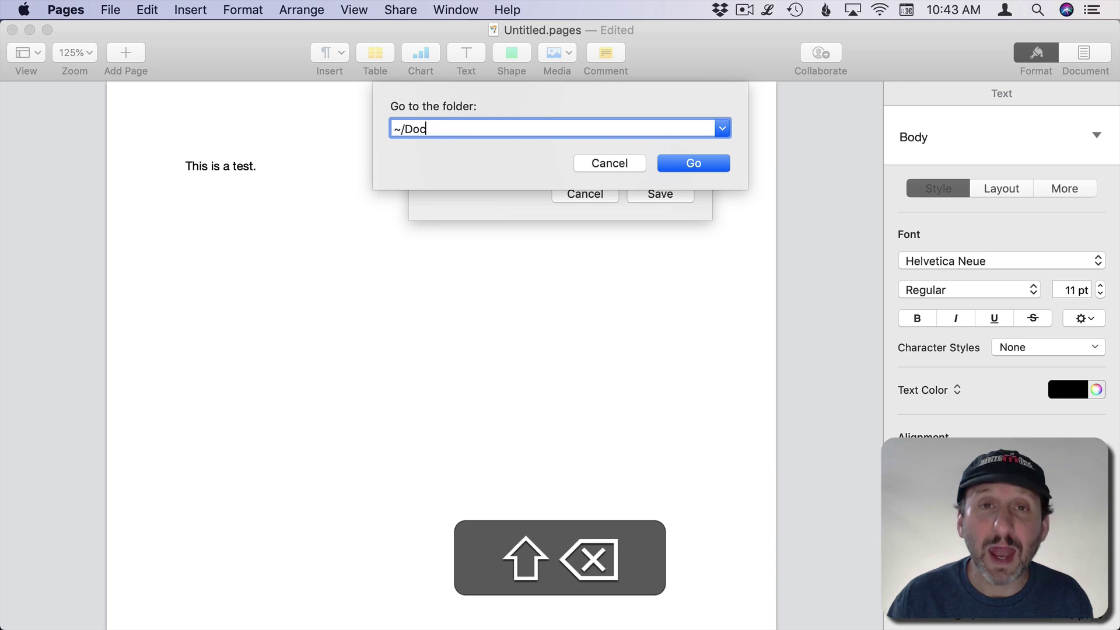
{"action": "key", "text": "Tab"}
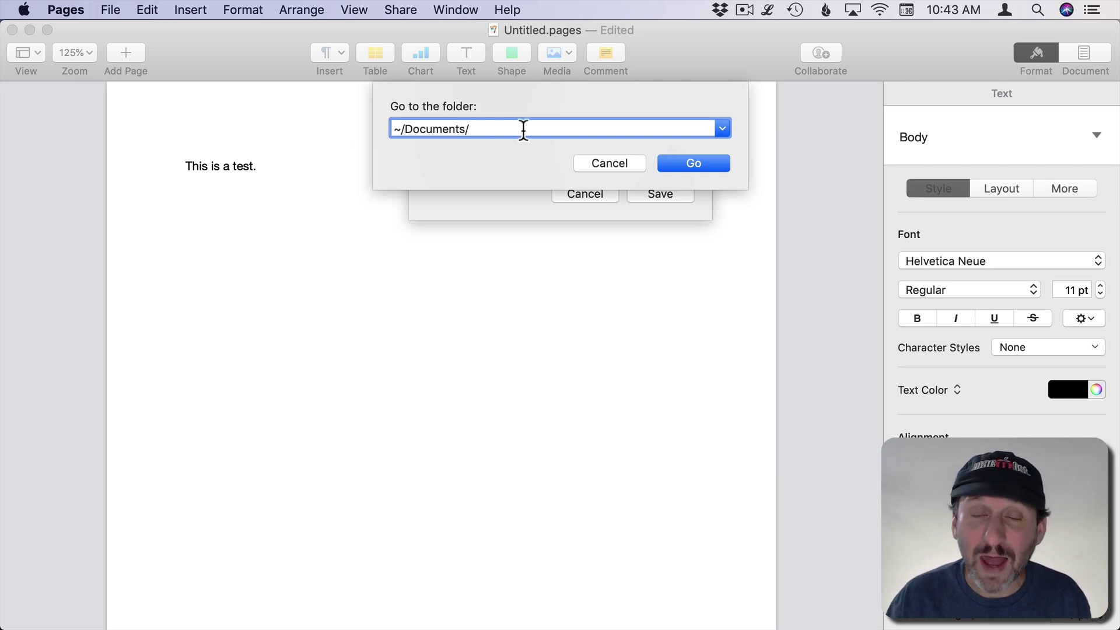
{"action": "left_click", "coordinate": [688, 161]}
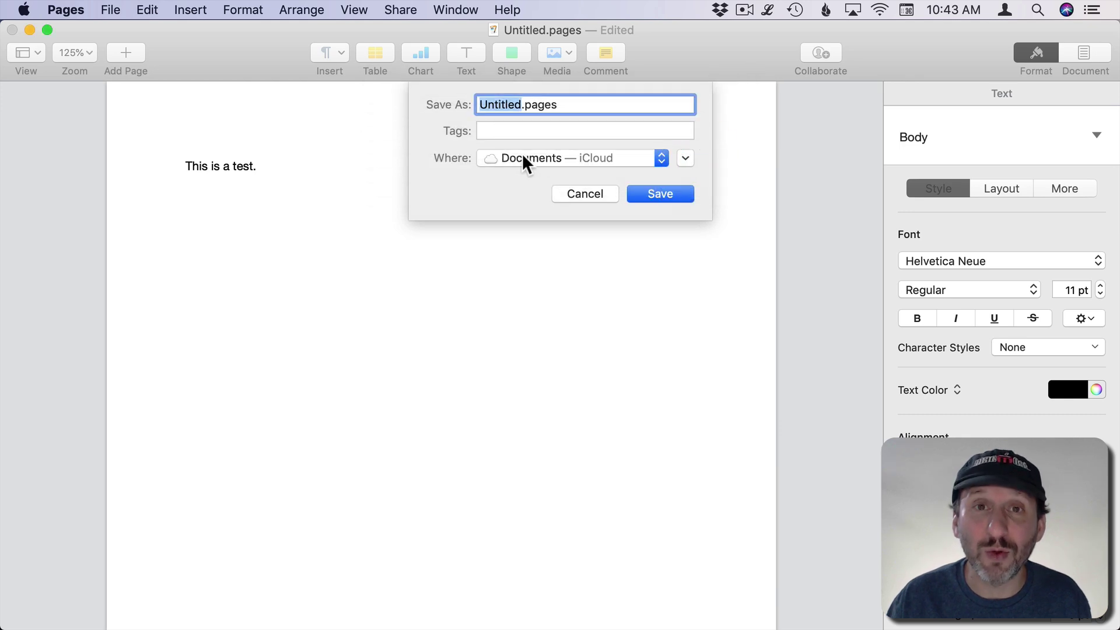
Cancel the Save dialog, reopen it with Command-S, and cancel it again
{"action": "left_click", "coordinate": [557, 190]}
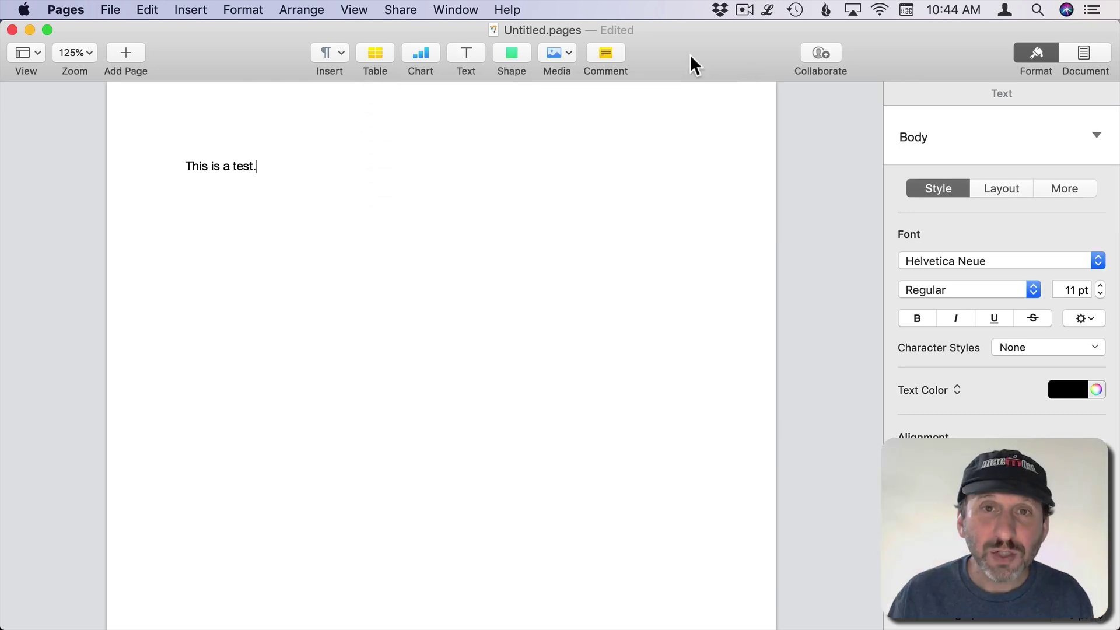
{"action": "key", "text": "super+s"}
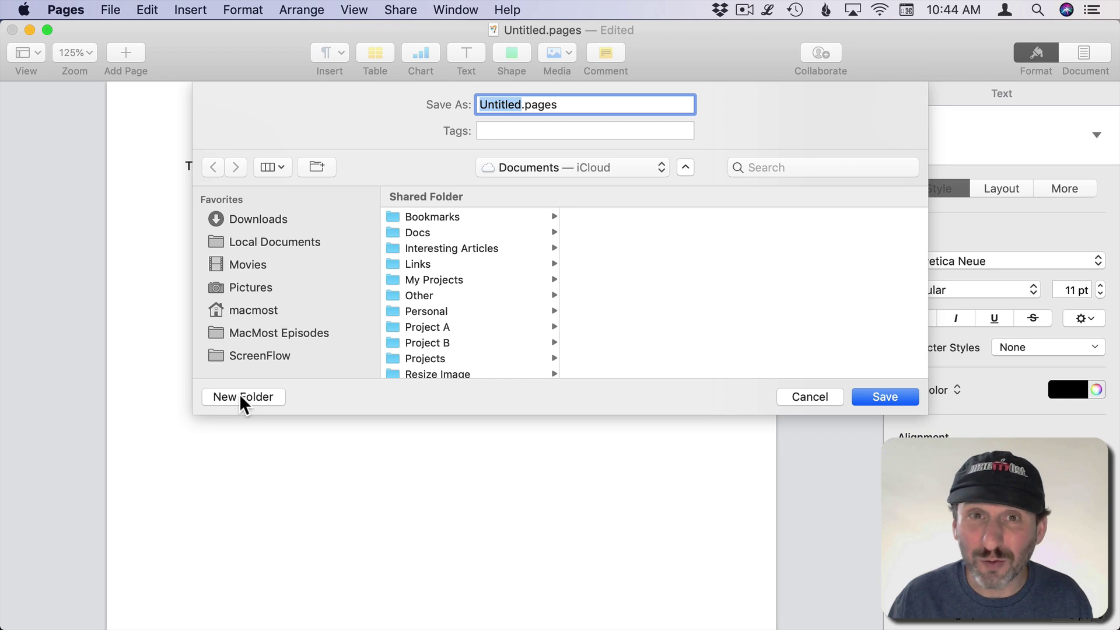
{"action": "left_click", "coordinate": [825, 392]}
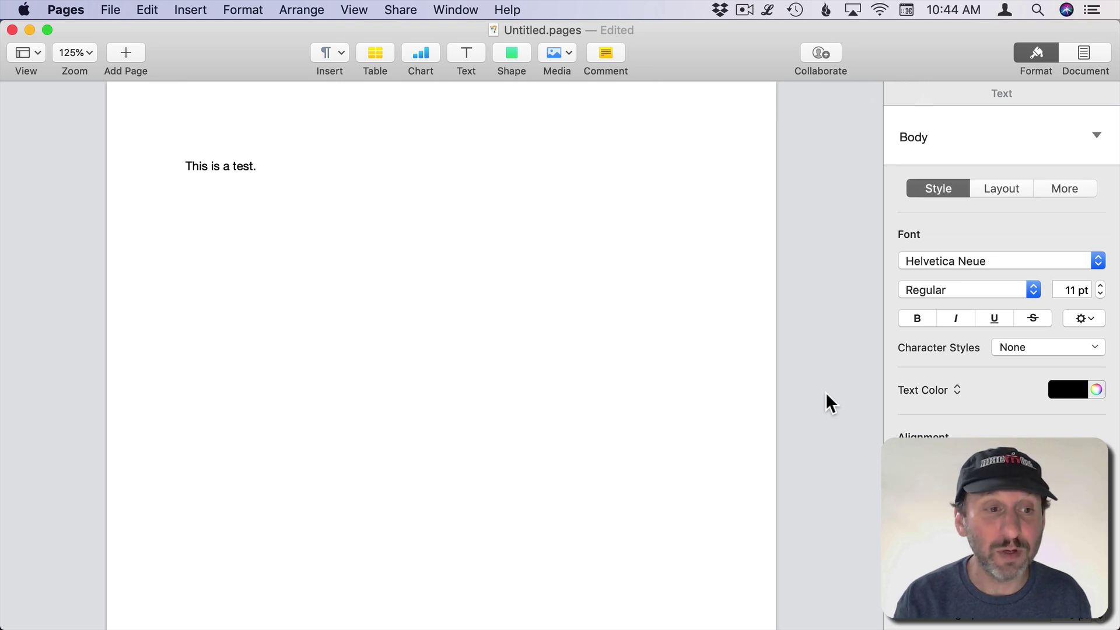
Open the Print dialog with Command-P and Tab between the Copies, From and To fields
{"action": "key", "text": "super+p"}
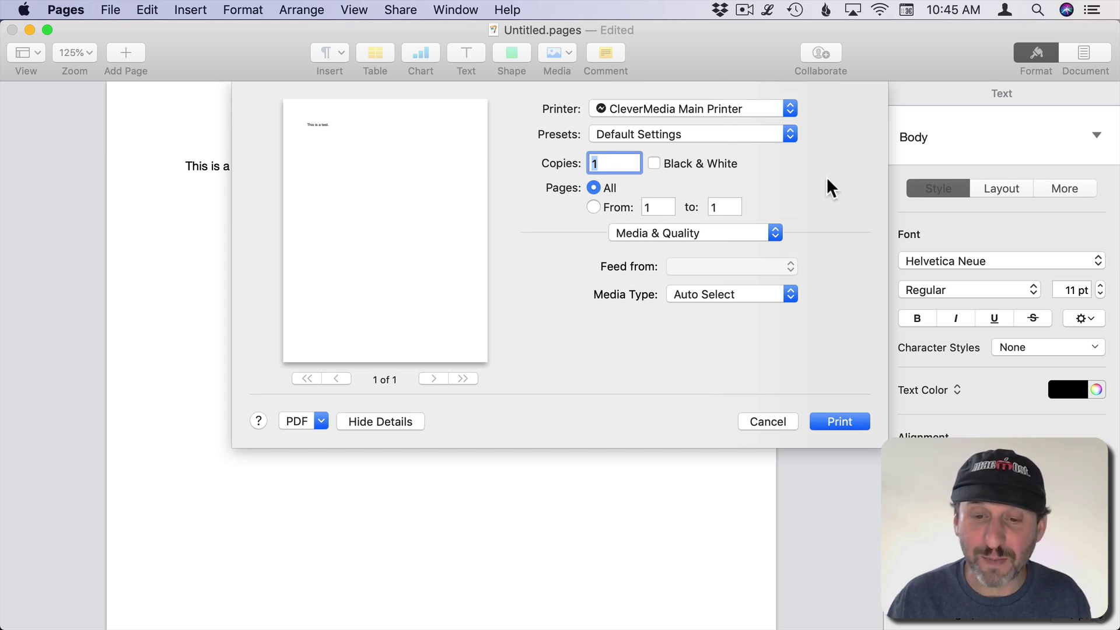
{"action": "key", "text": "Tab"}
{"action": "key", "text": "Tab"}
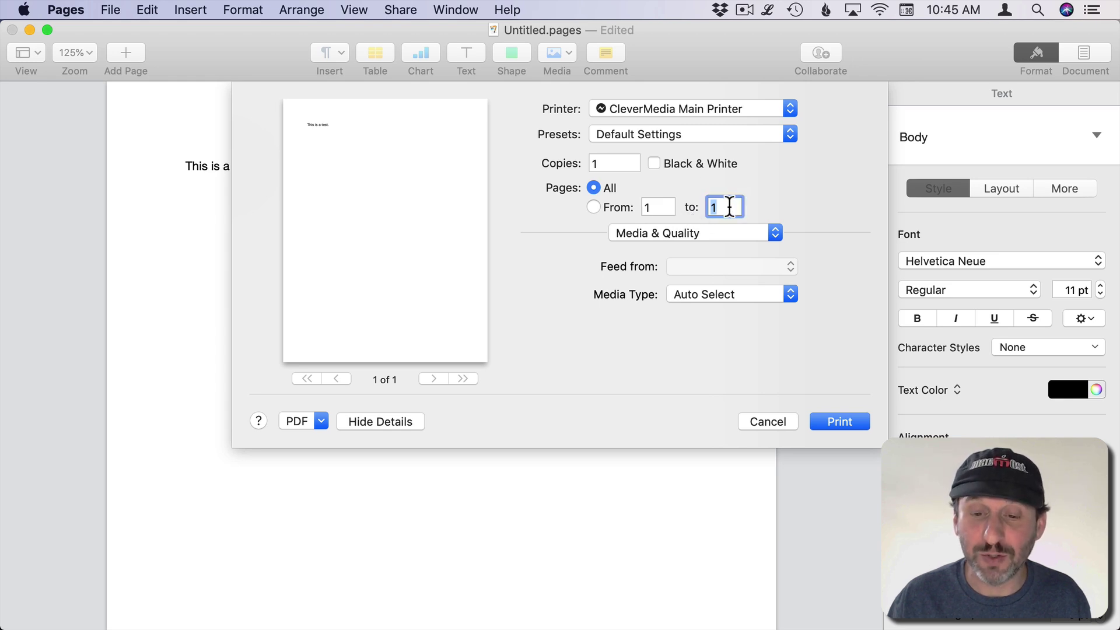
{"action": "key", "text": "Tab"}
{"action": "key", "text": "Tab"}
{"action": "key", "text": "Tab"}
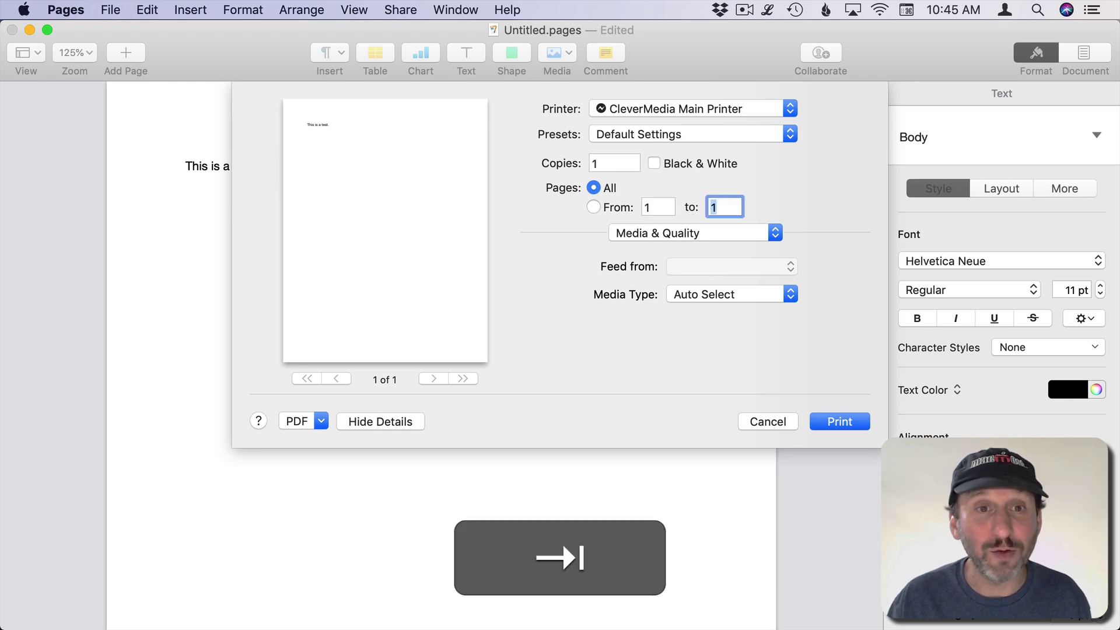
{"action": "left_click", "coordinate": [24, 10]}
Set Full Keyboard Access to All controls under Keyboard > Shortcuts, then close System Preferences
{"action": "left_click", "coordinate": [45, 56]}
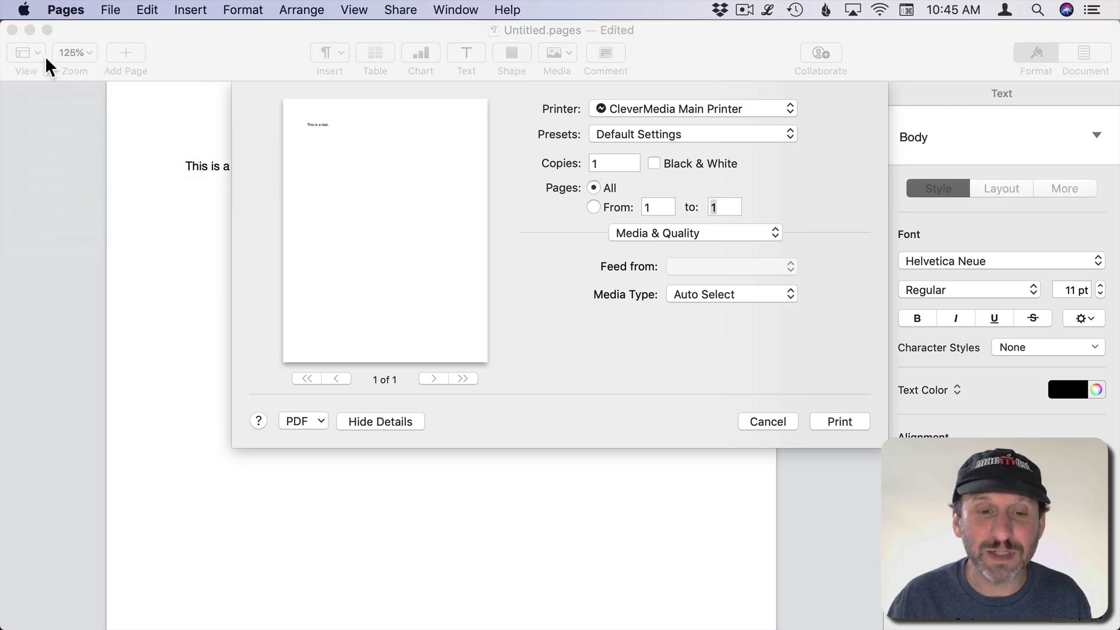
{"action": "left_click", "coordinate": [186, 185]}
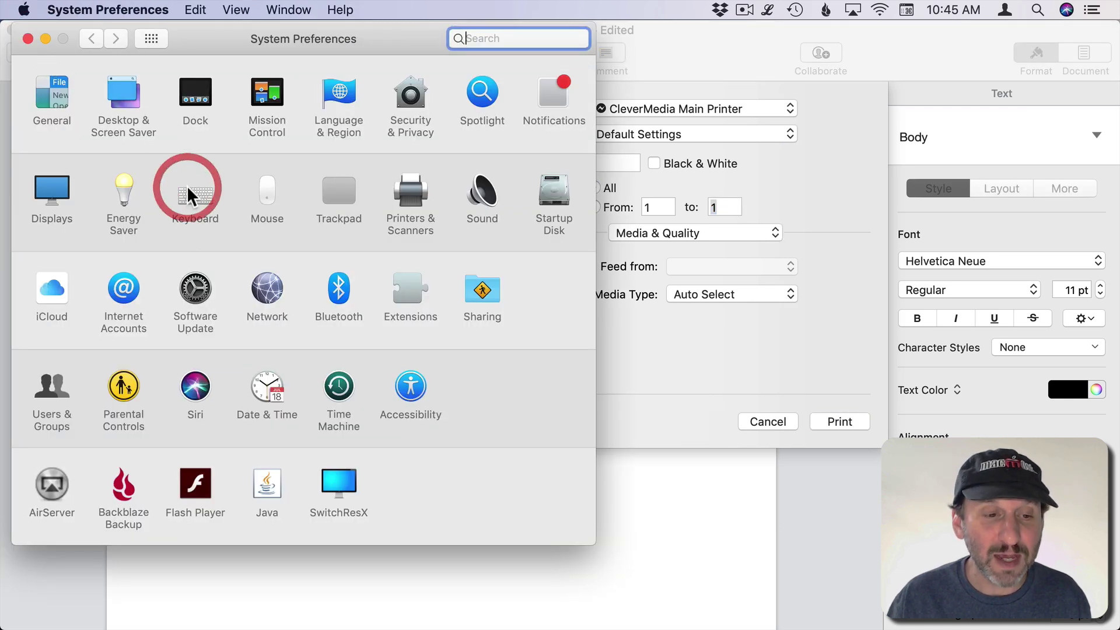
{"action": "left_click", "coordinate": [268, 83]}
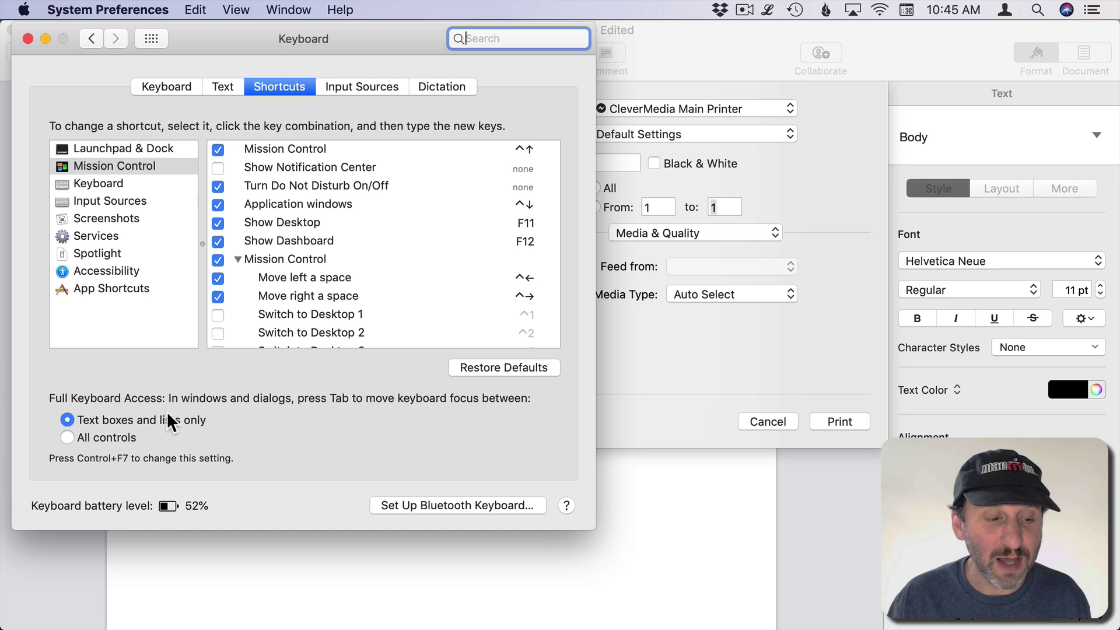
{"action": "left_click", "coordinate": [68, 437]}
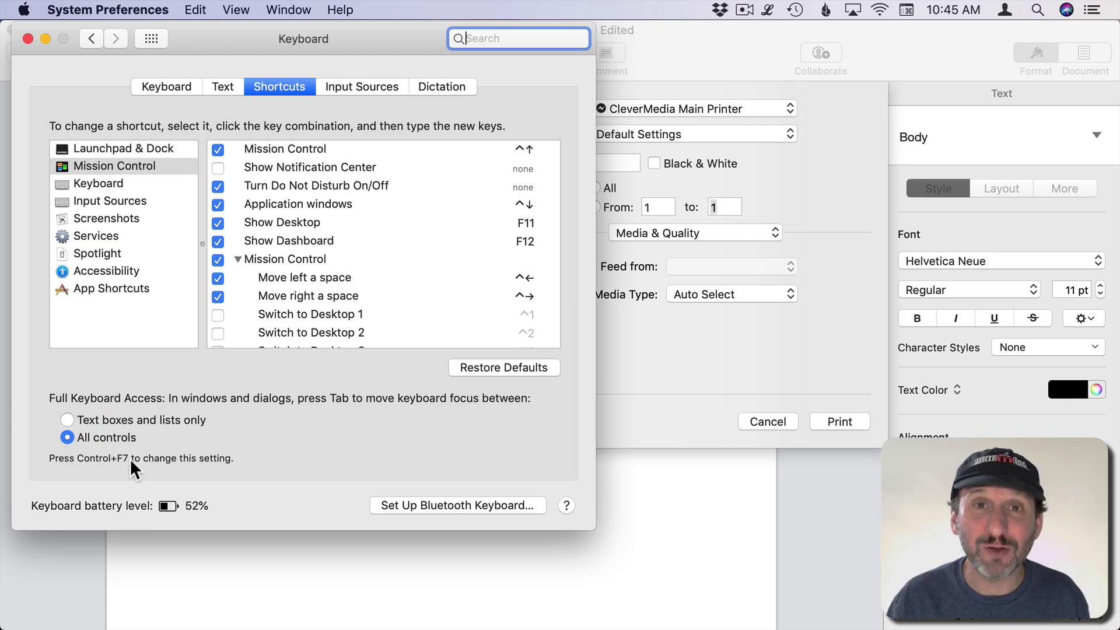
{"action": "left_click", "coordinate": [28, 39]}
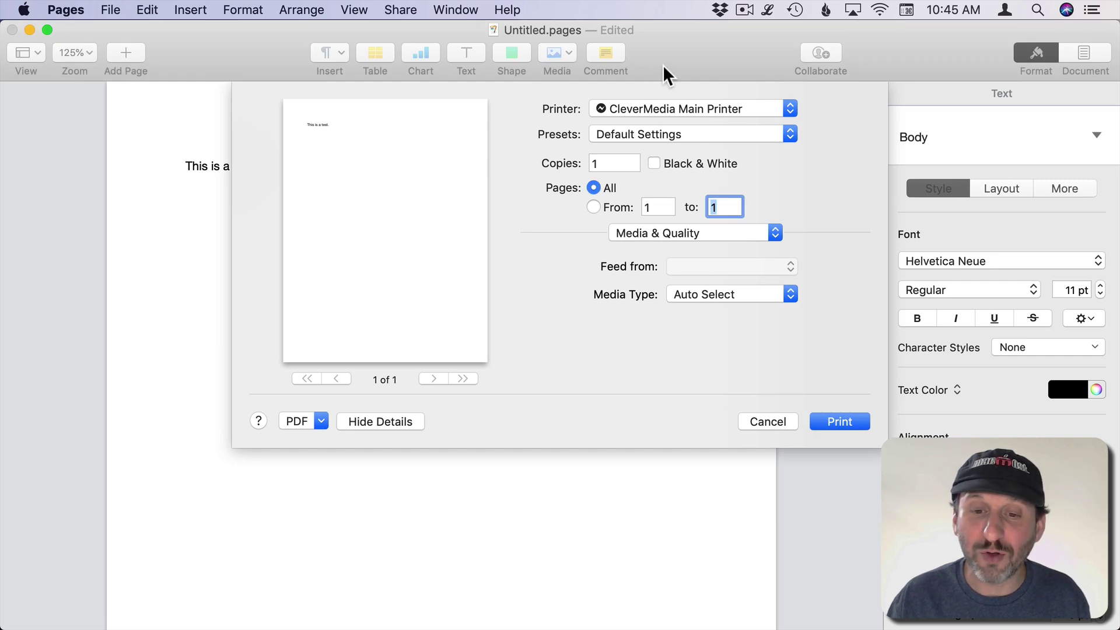
Tab to Hide Details, collapse the Print dialog with Space, and cancel it with Command-Period
{"action": "key", "text": "Tab"}
{"action": "key", "text": "Tab"}
{"action": "key", "text": "Tab"}
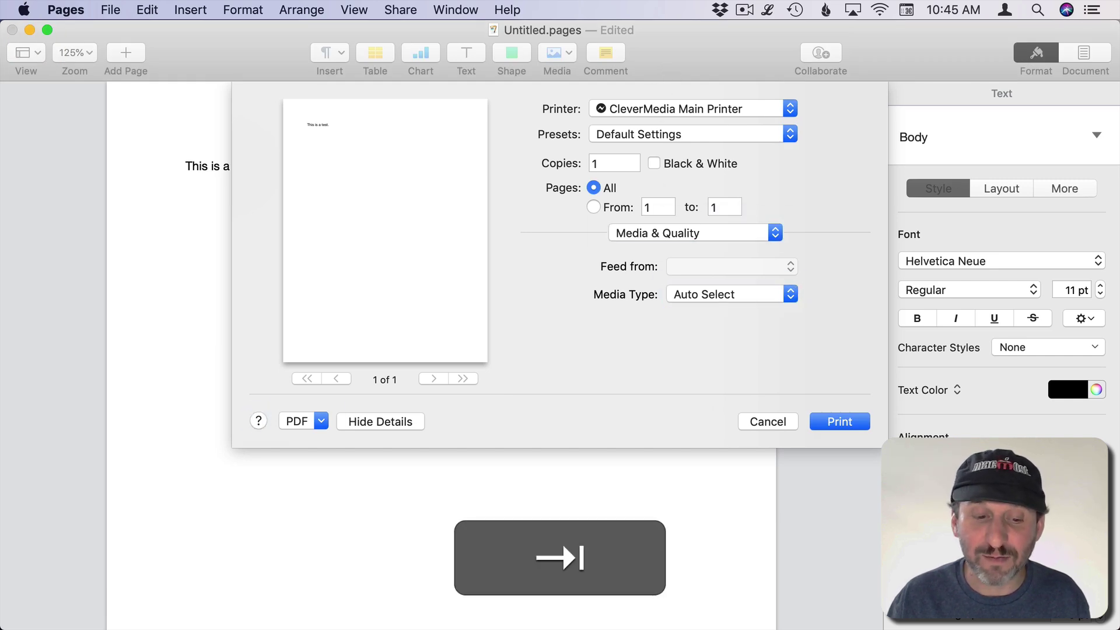
{"action": "key", "text": "Tab"}
{"action": "key", "text": "Tab"}
{"action": "key", "text": "Tab"}
{"action": "key", "text": "Tab"}
{"action": "key", "text": "Tab"}
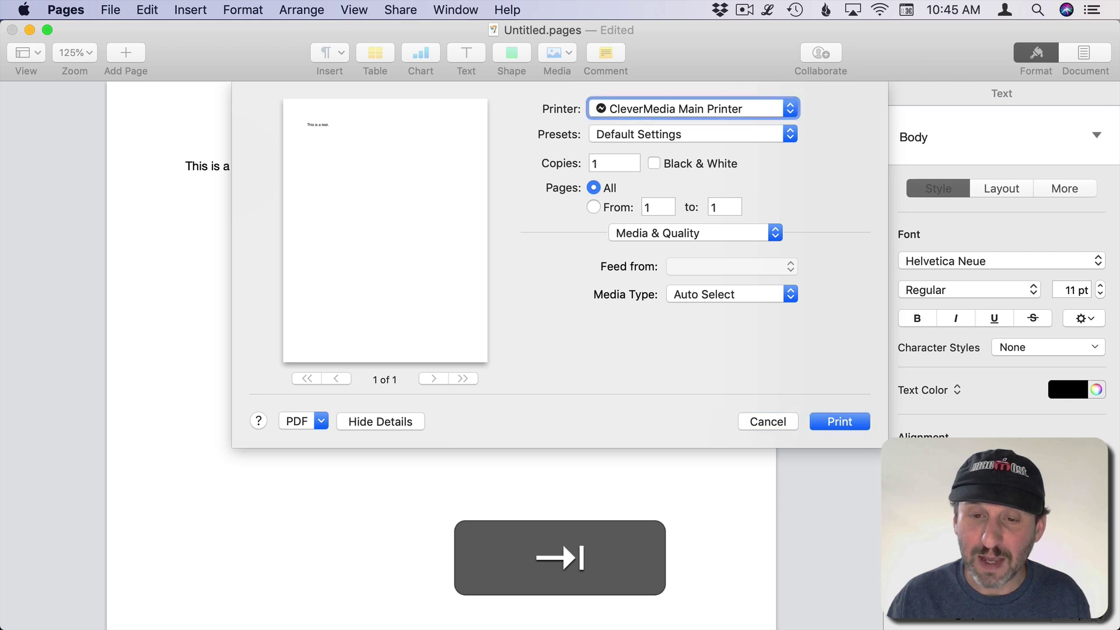
{"action": "key", "text": "Tab"}
{"action": "key", "text": "Tab"}
{"action": "key", "text": "Tab"}
{"action": "key", "text": "Tab"}
{"action": "key", "text": "Tab"}
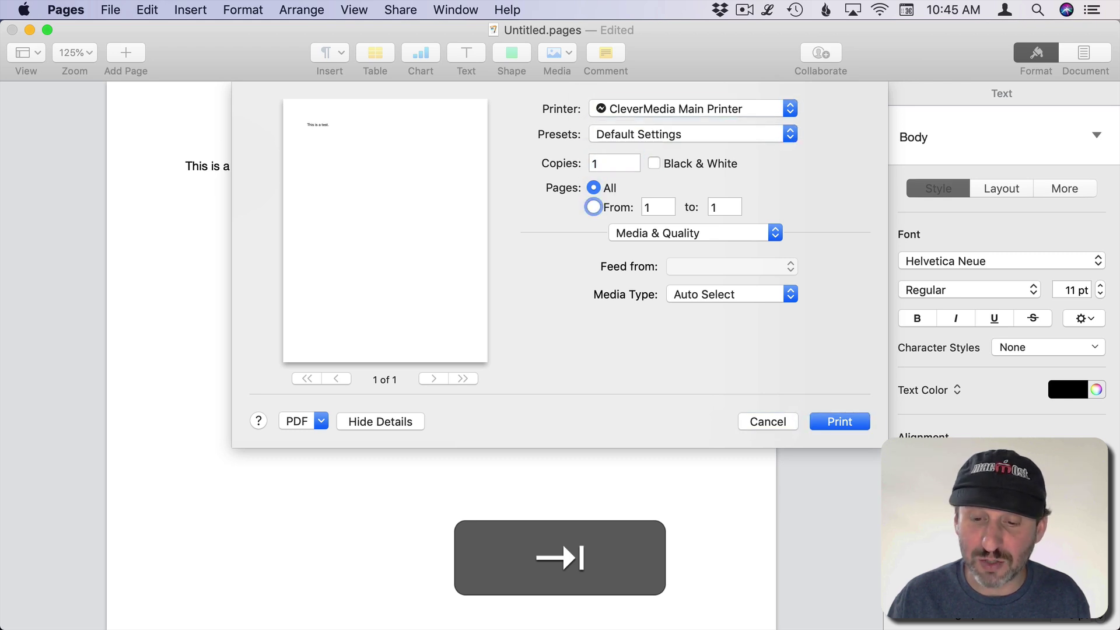
{"action": "key", "text": "Tab"}
{"action": "key", "text": "Tab"}
{"action": "key", "text": "Tab"}
{"action": "key", "text": "Tab"}
{"action": "key", "text": "Tab"}
{"action": "key", "text": "Tab"}
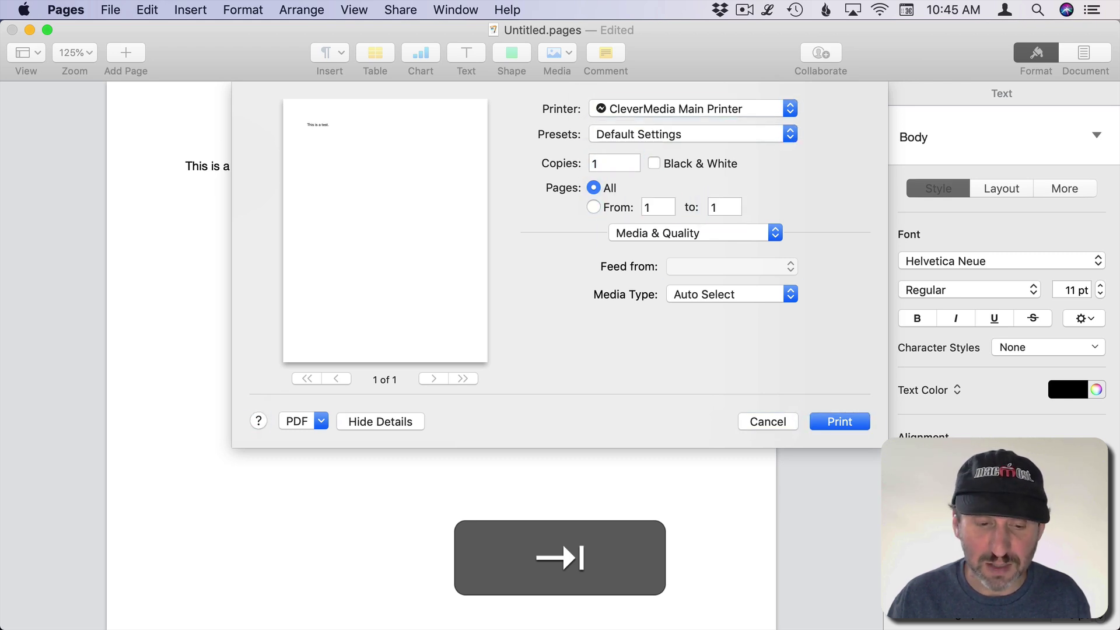
{"action": "key", "text": "Tab"}
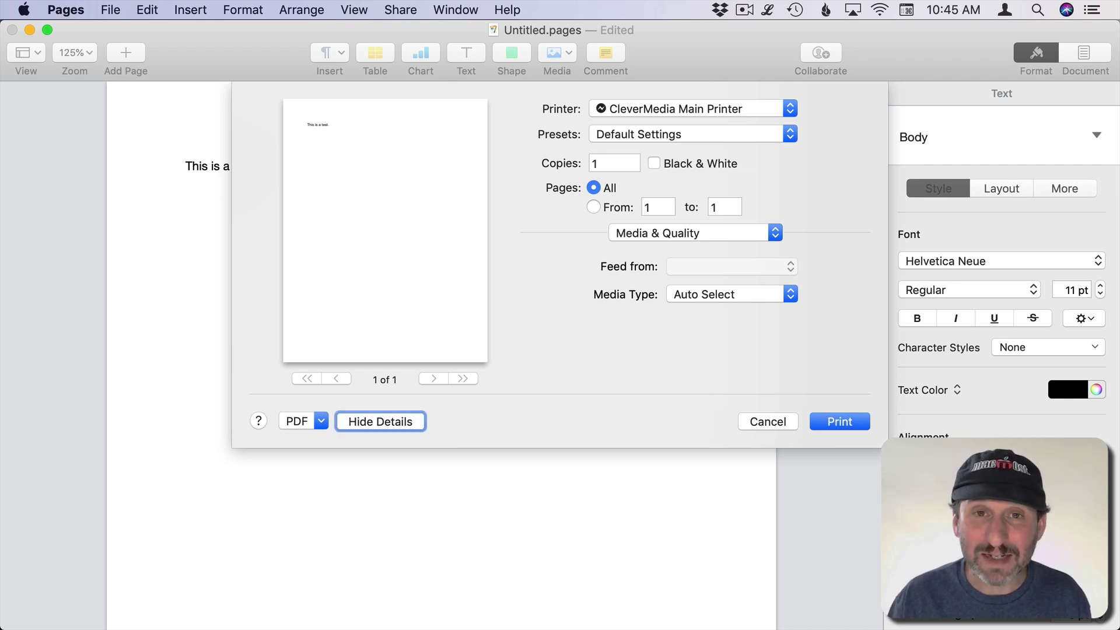
{"action": "key", "text": "space"}
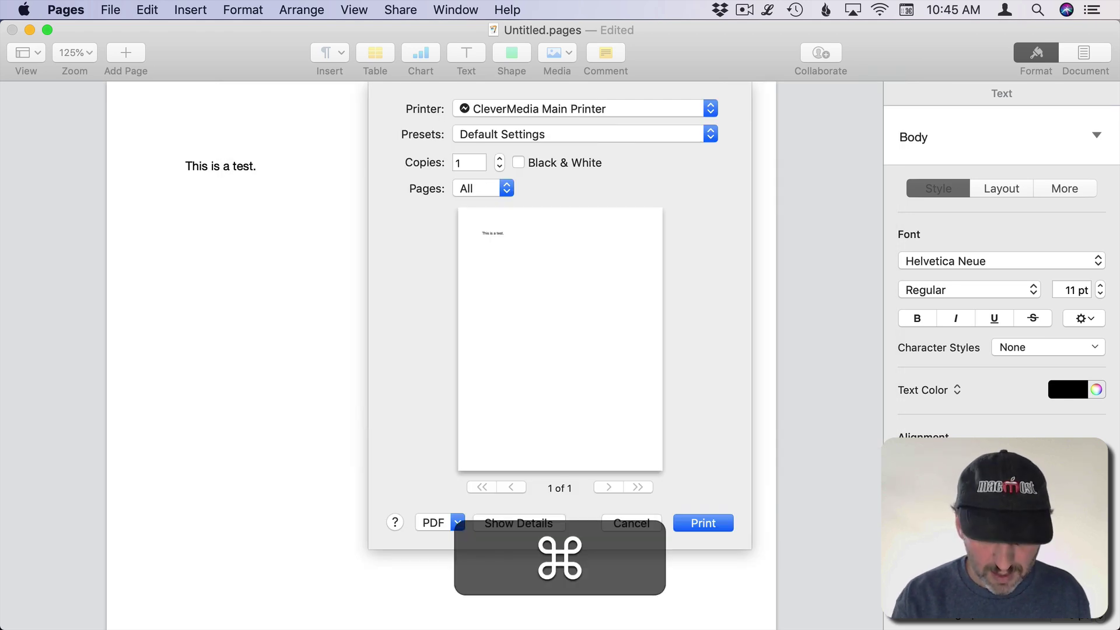
{"action": "key", "text": "super+period"}
Reopen the Save dialog for Untitled.pages, start a New Folder from the keyboard, then cancel it
{"action": "key", "text": "super+s"}
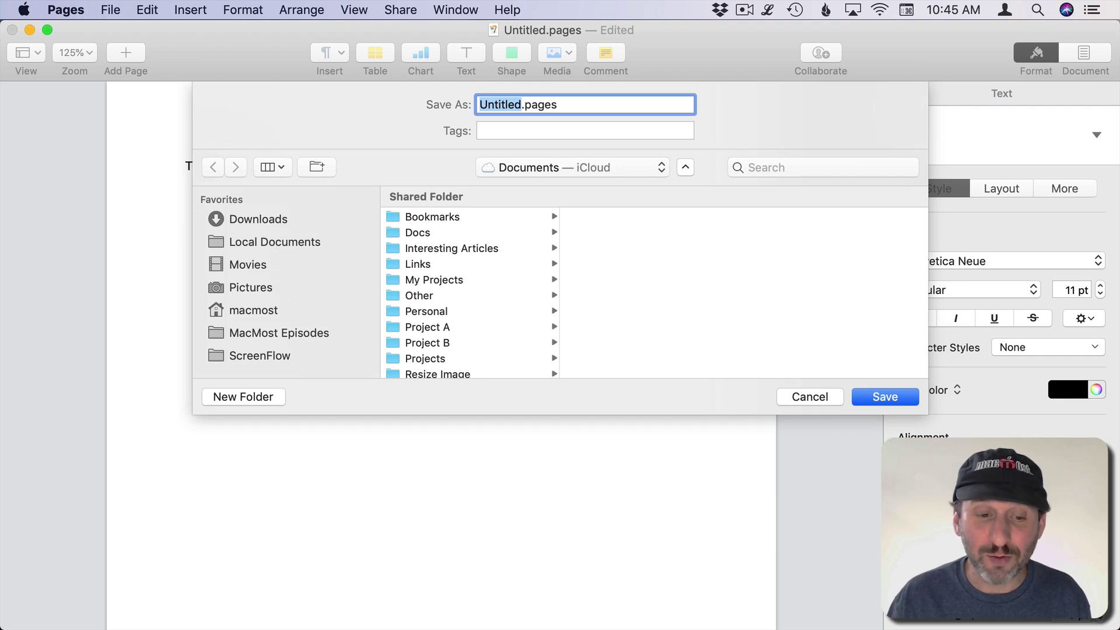
{"action": "key", "text": "Tab"}
{"action": "key", "text": "Tab"}
{"action": "key", "text": "Tab"}
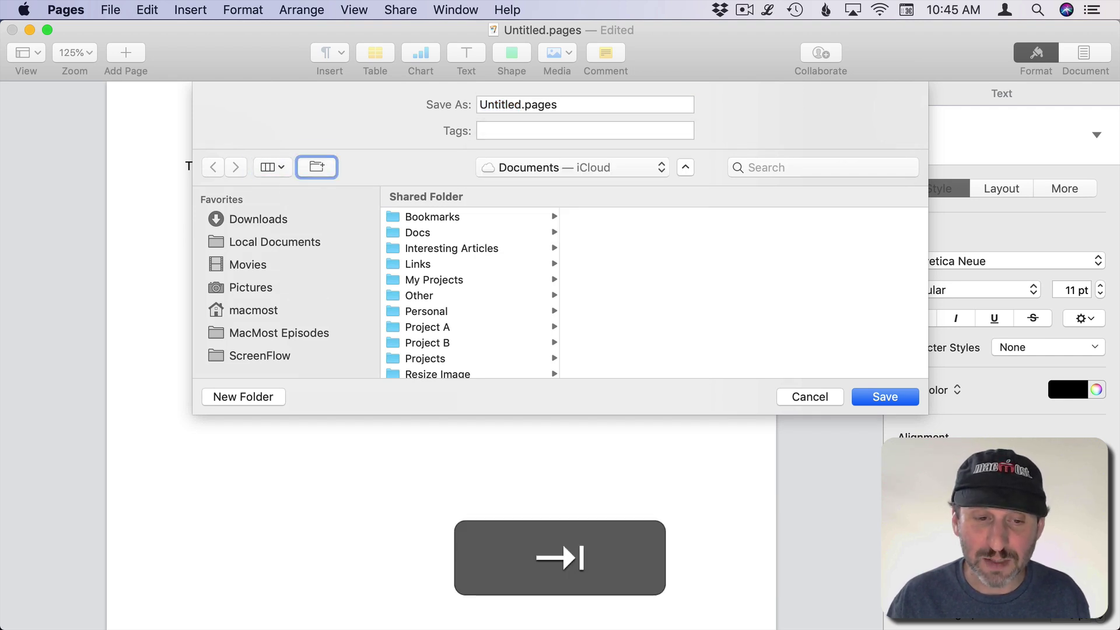
{"action": "key", "text": "Tab"}
{"action": "key", "text": "Tab"}
{"action": "key", "text": "Tab"}
{"action": "key", "text": "Tab"}
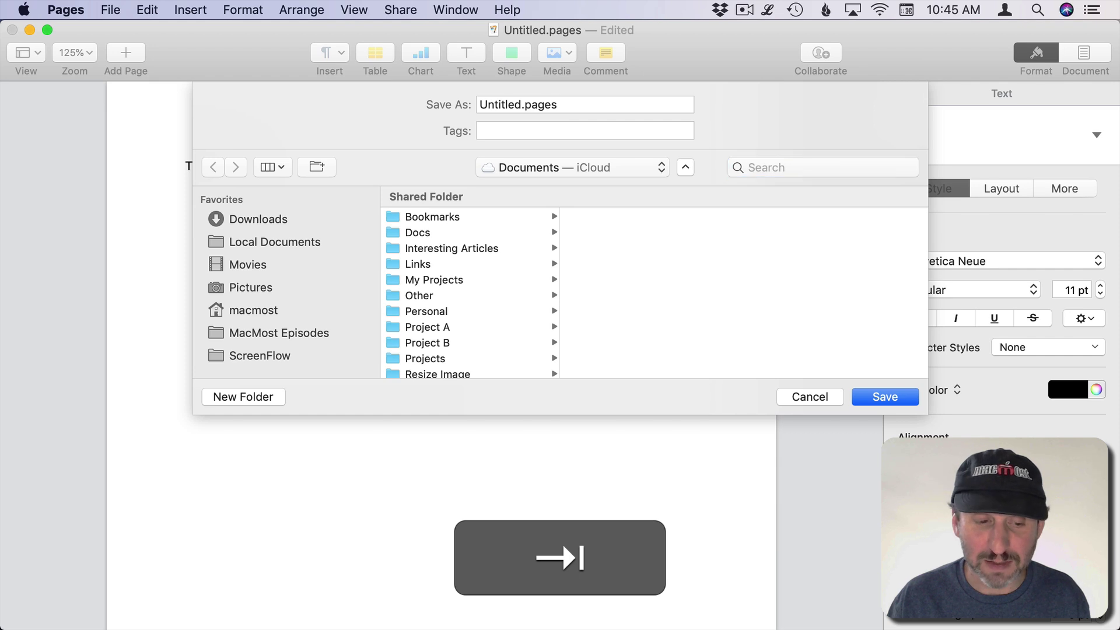
{"action": "key", "text": "Tab"}
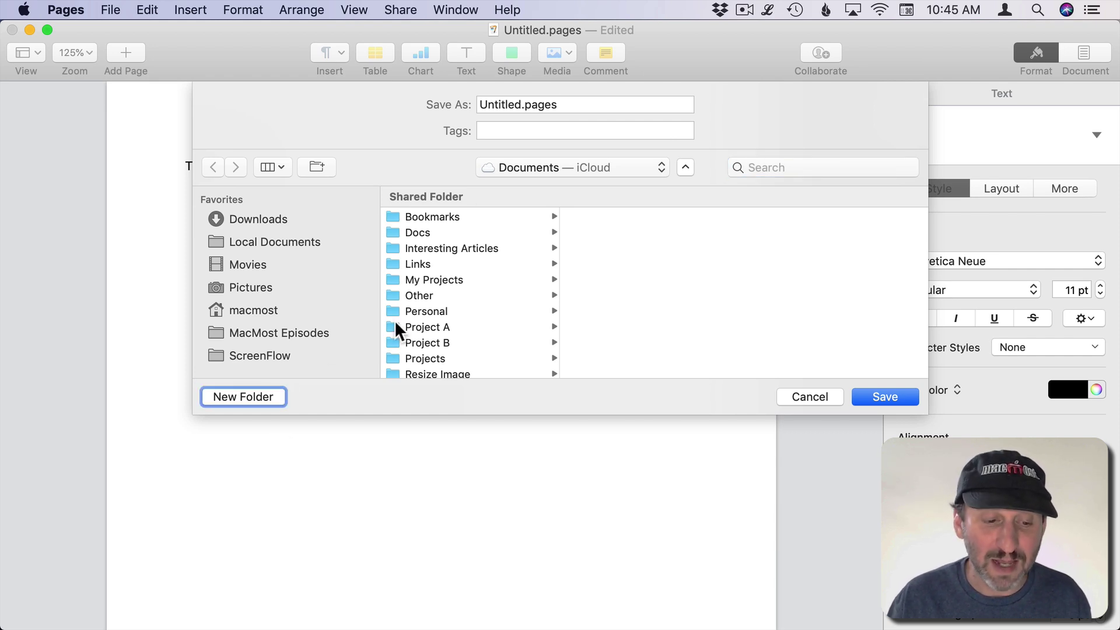
{"action": "key", "text": "space"}
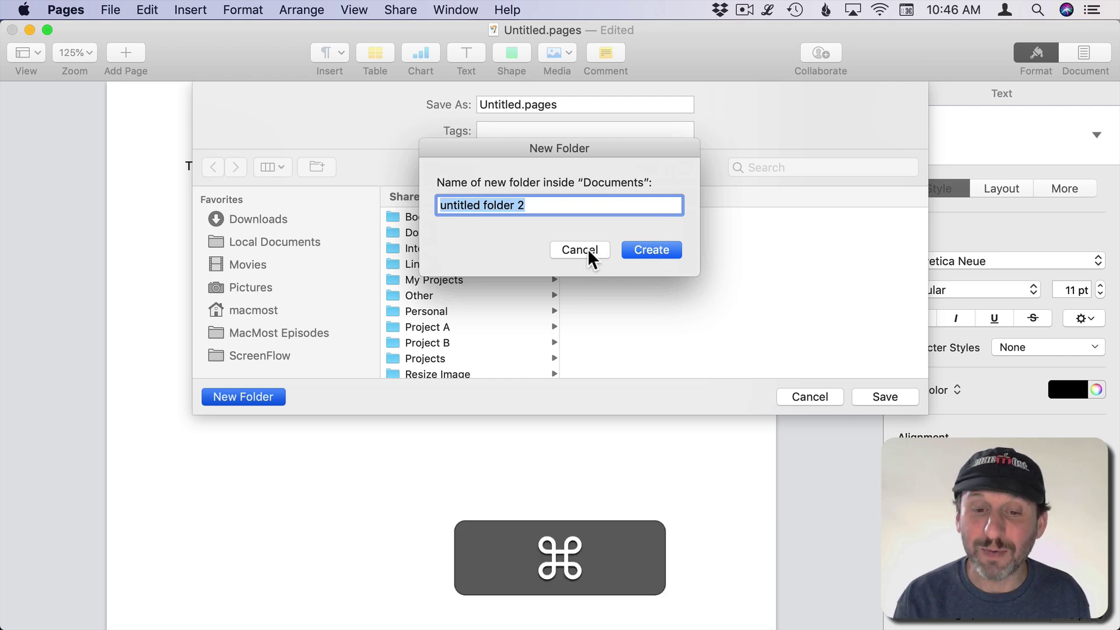
{"action": "key", "text": "super+period"}
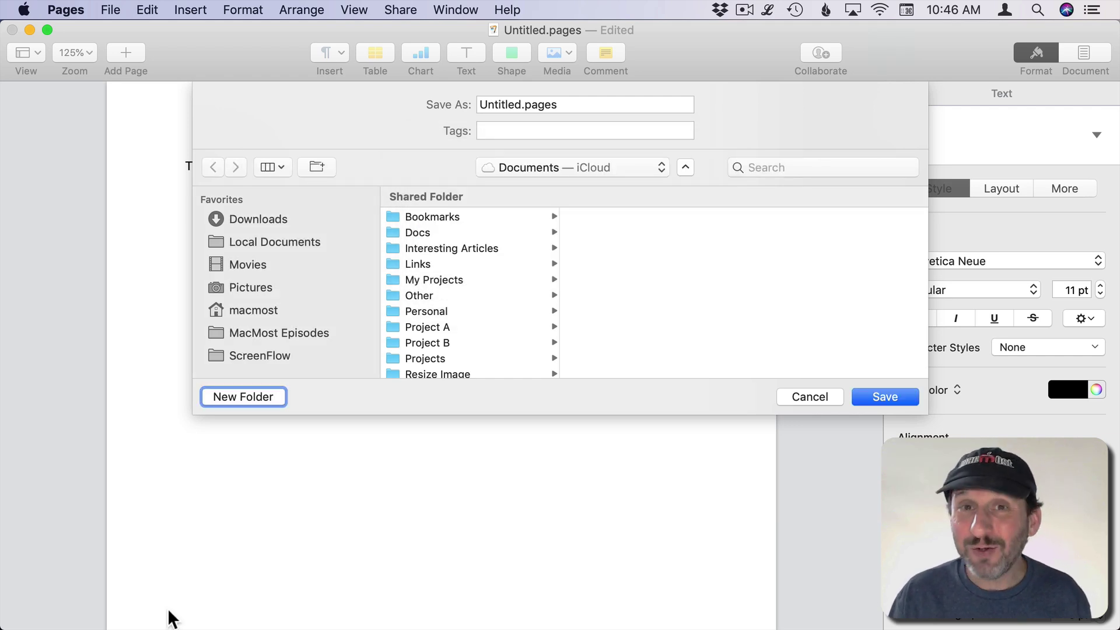